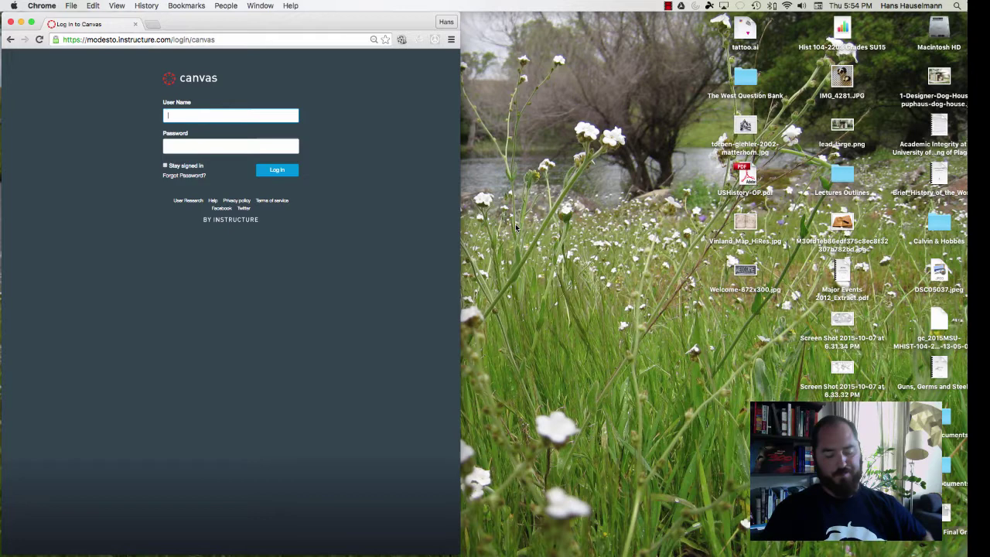
Sign in to Canvas with the instructor's user name and password
type("hauselmann")
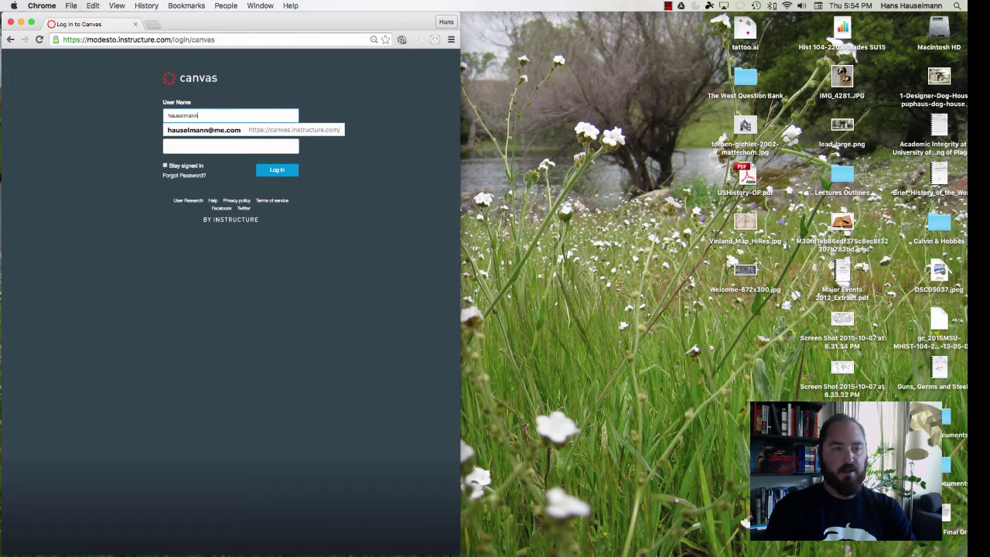
type("h")
key("Tab")
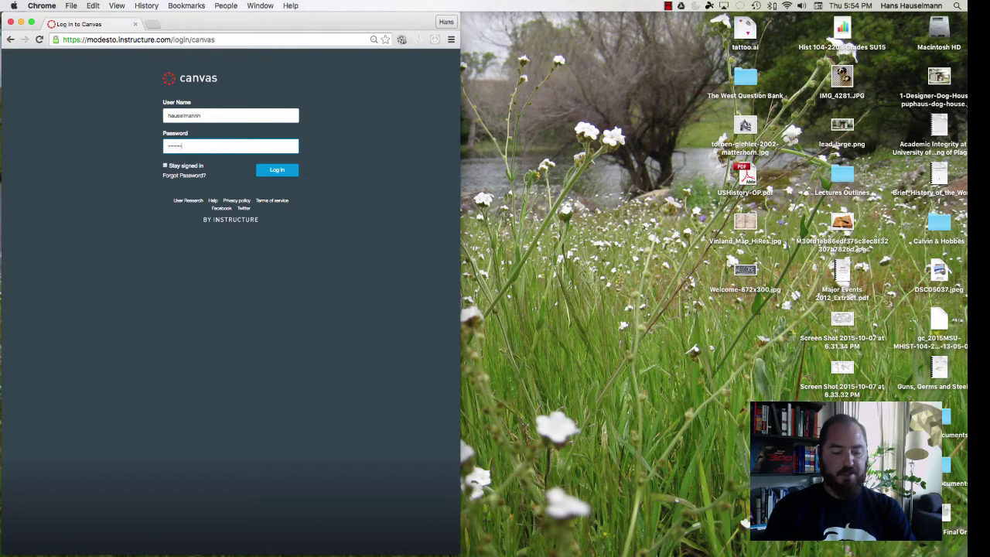
key("Return")
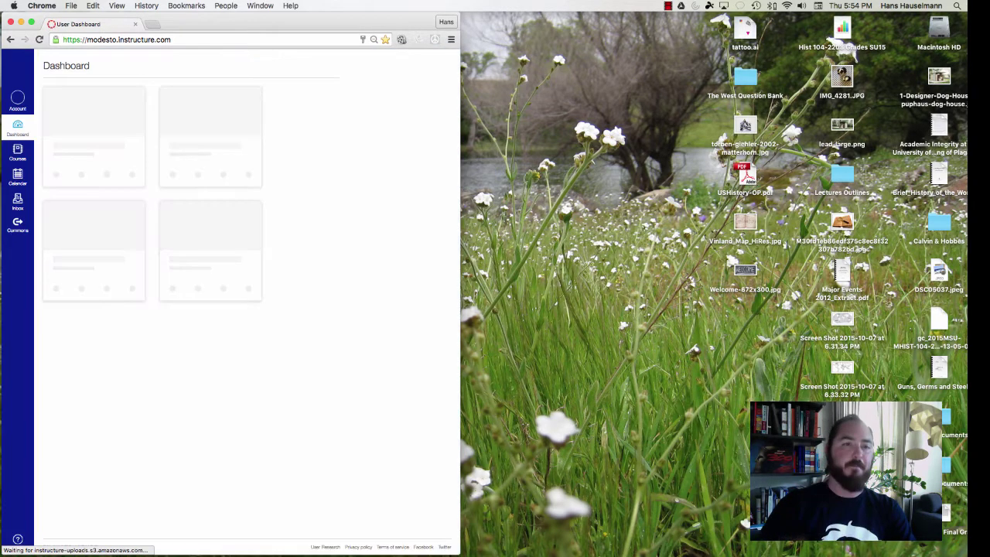
Widen the browser and open the American History to 1877 course settings
left_click_drag(460, 224, 965, 244)
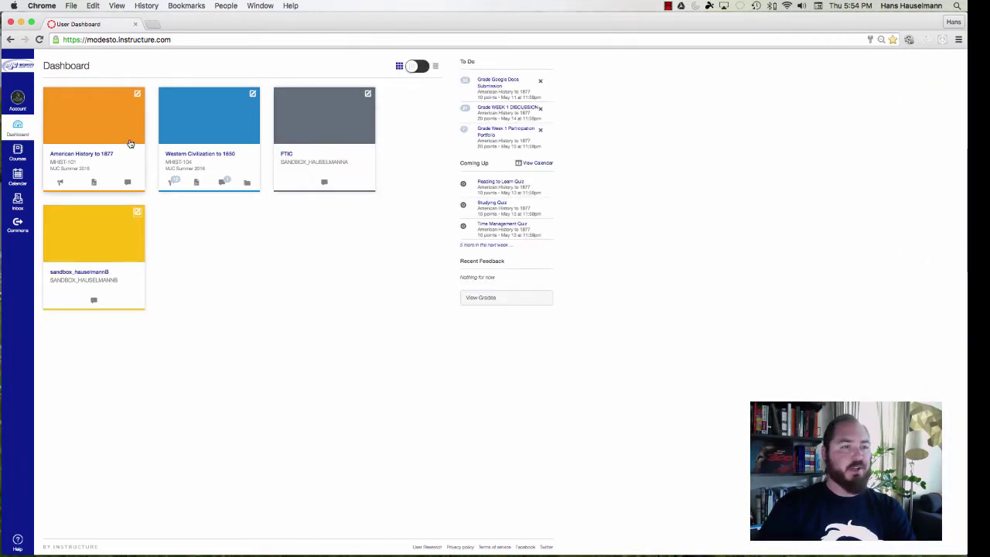
left_click(104, 155)
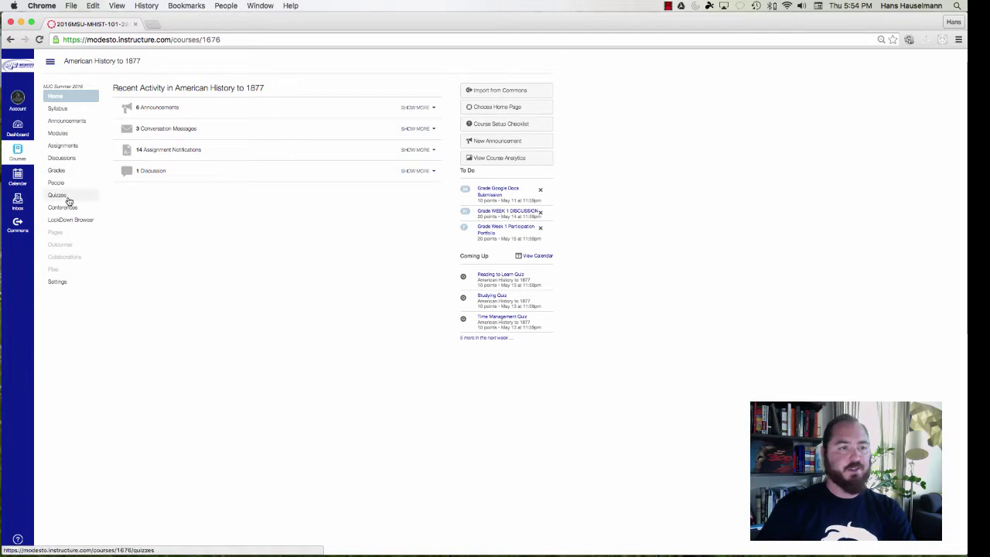
left_click(61, 285)
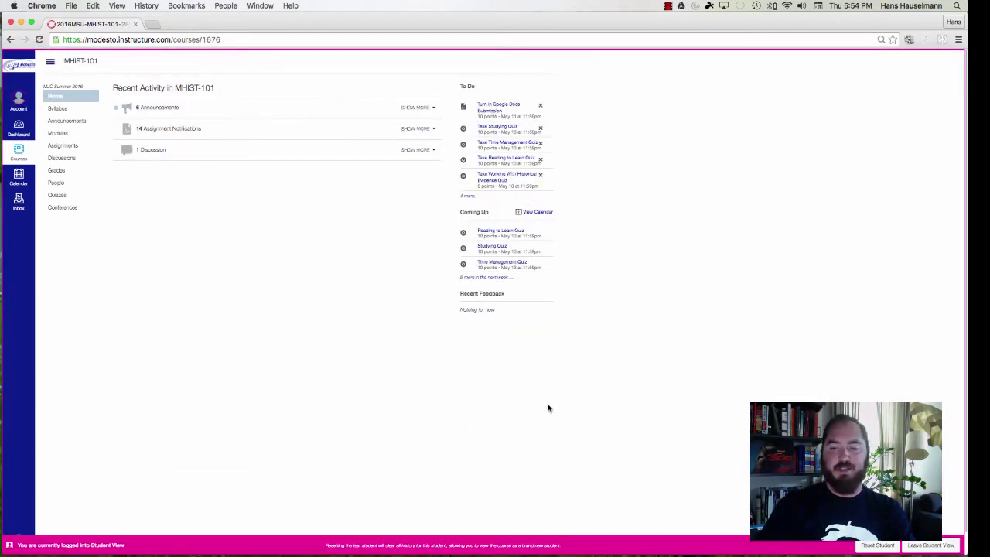
In Student View, open the Discussions list, zoom the page in, and open WEEK 1 DISCUSSION
left_click(64, 159)
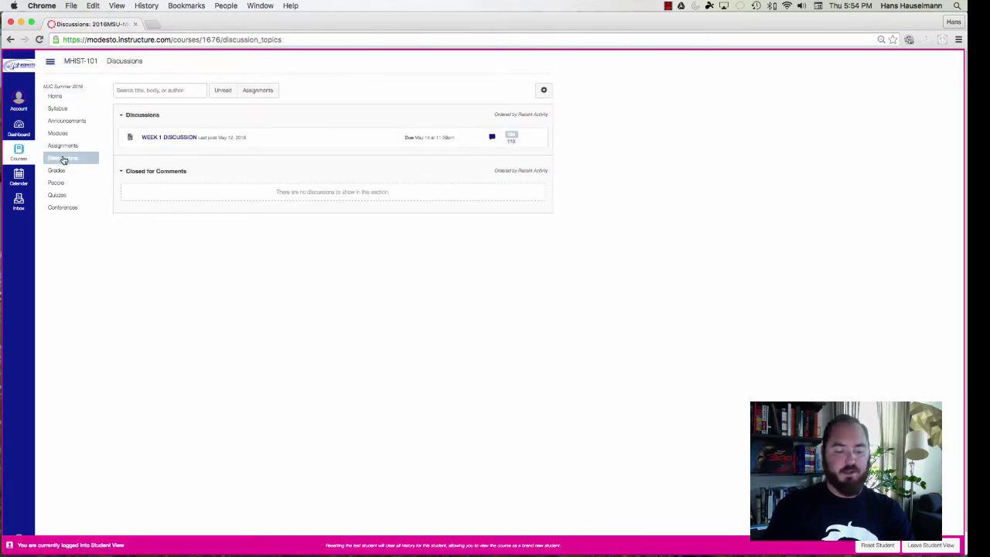
key("super+0")
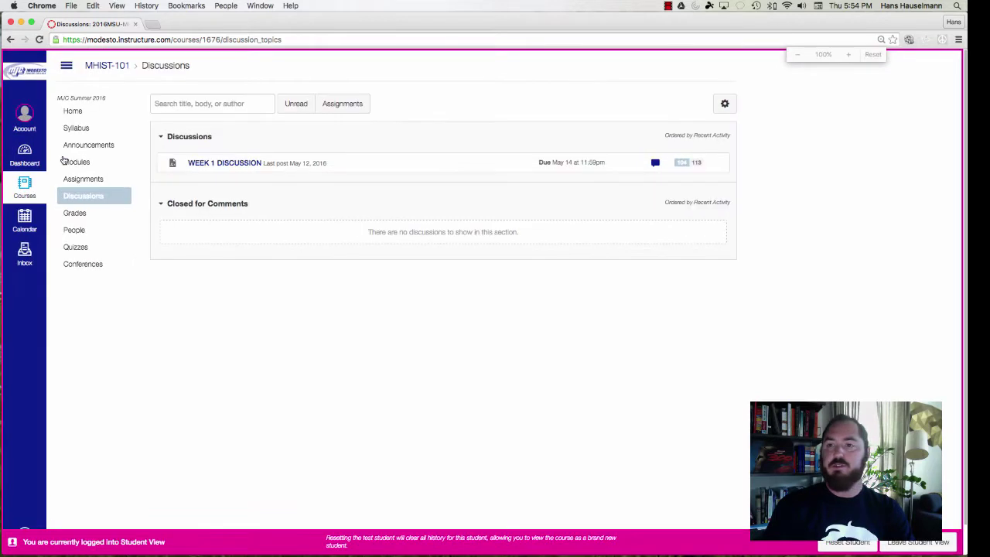
key("super+equal")
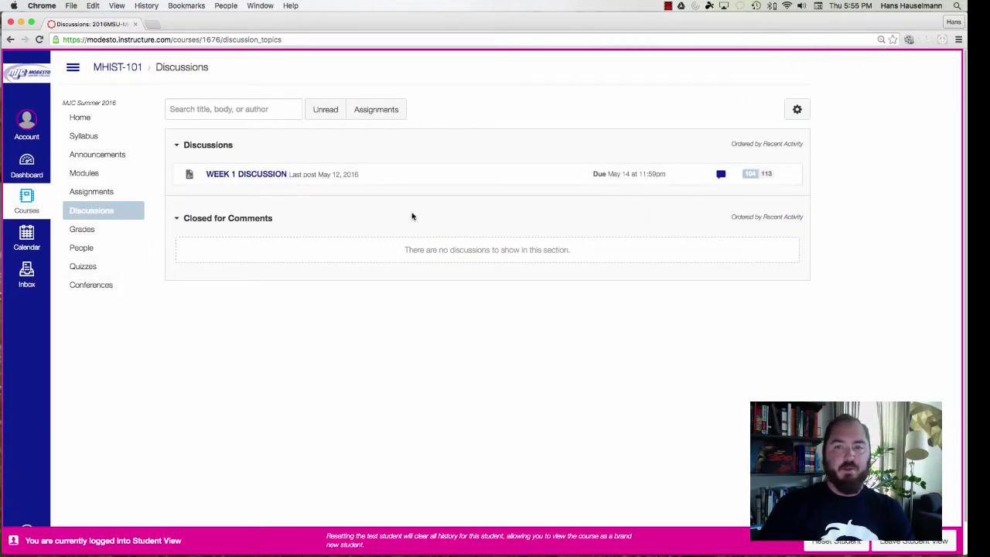
left_click(273, 174)
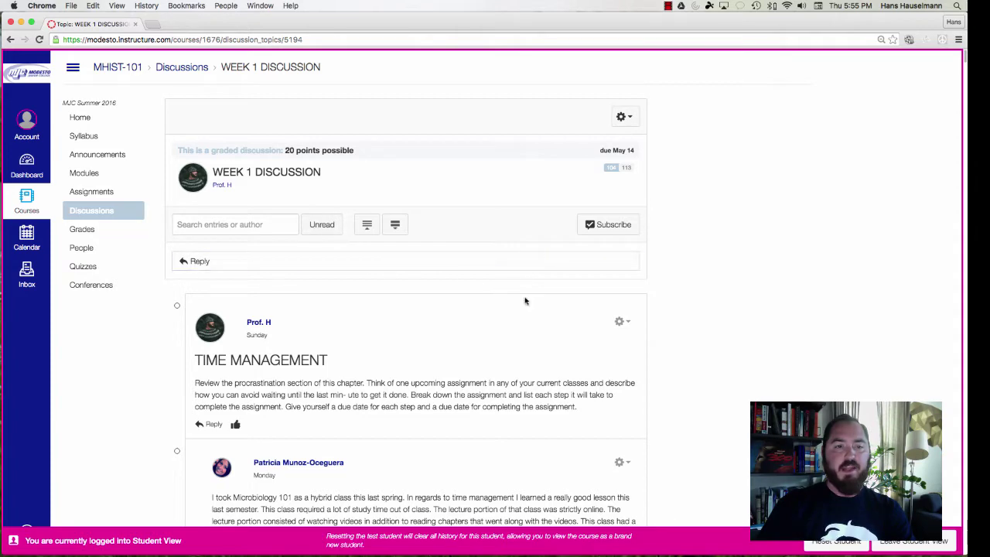
Collapse the WEEK 1 replies to list the TIME MANAGEMENT, READING TO LEARN, STUDYING and INTRODUCTIONS prompts
left_click(369, 230)
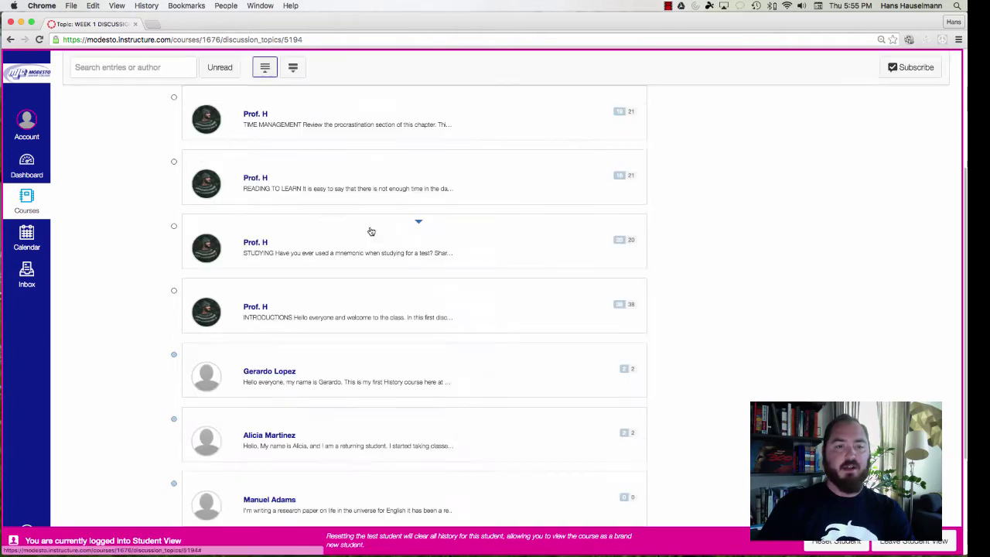
scroll(371, 195, "up", 3)
scroll(371, 193, "up", 2)
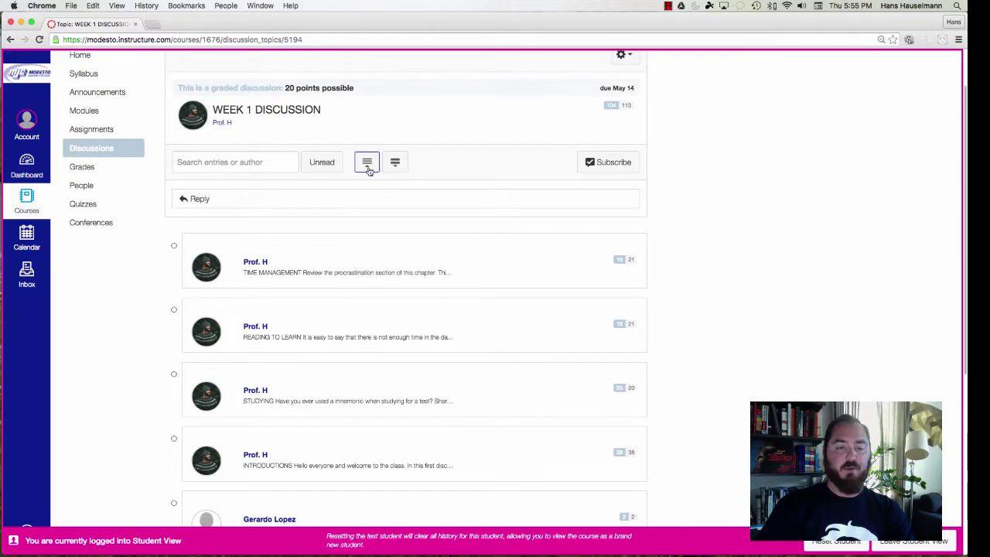
scroll(368, 167, "down", 8)
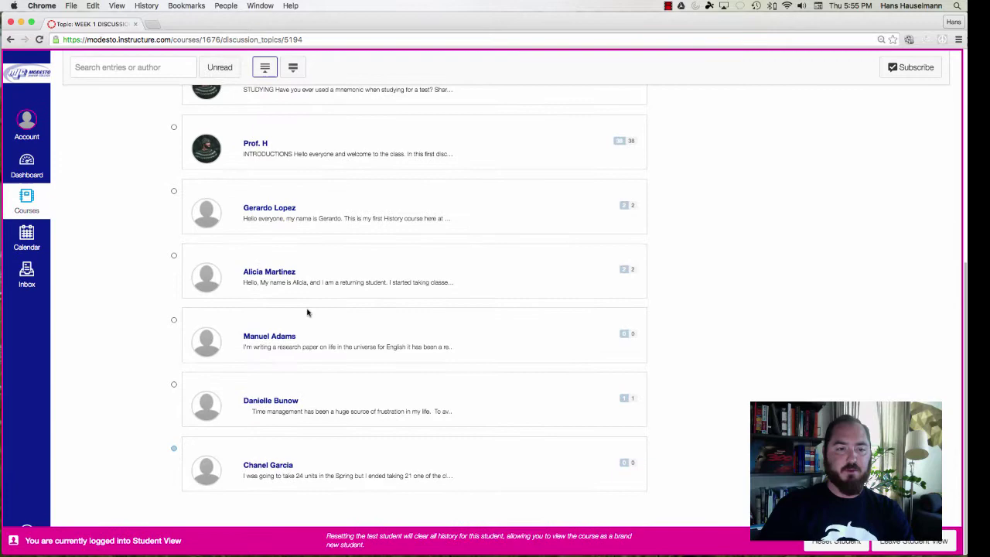
scroll(307, 313, "up", 8)
scroll(308, 314, "up", 1)
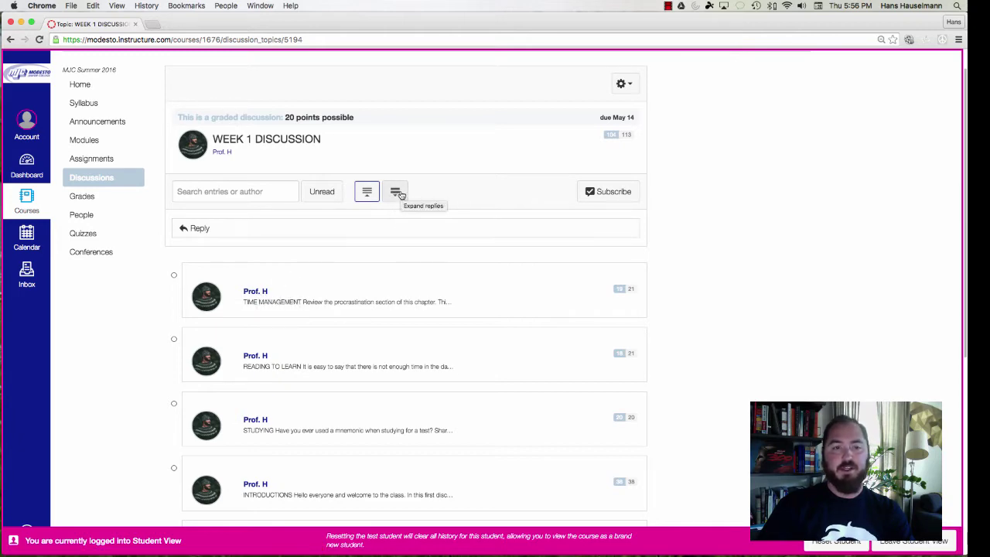
left_click(397, 192)
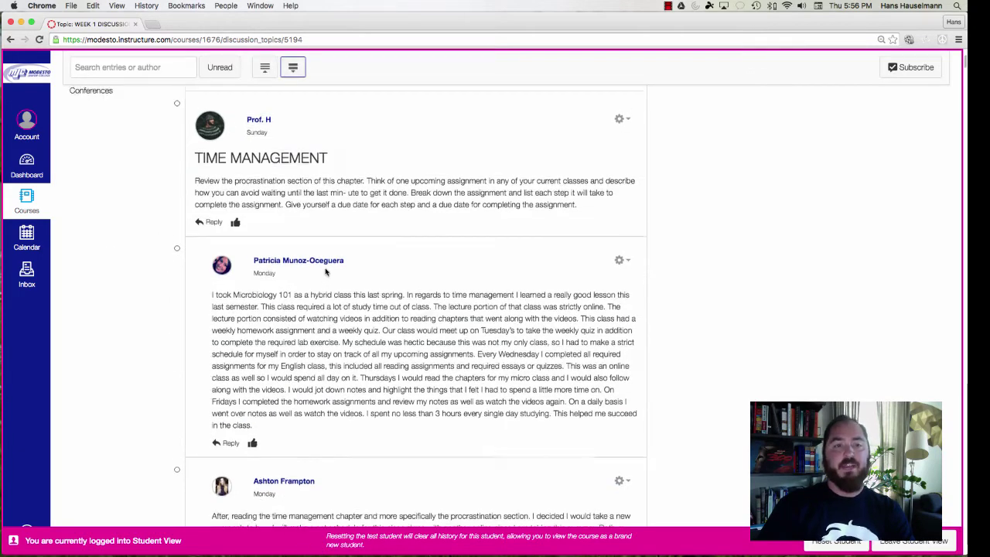
scroll(327, 271, "down", 5)
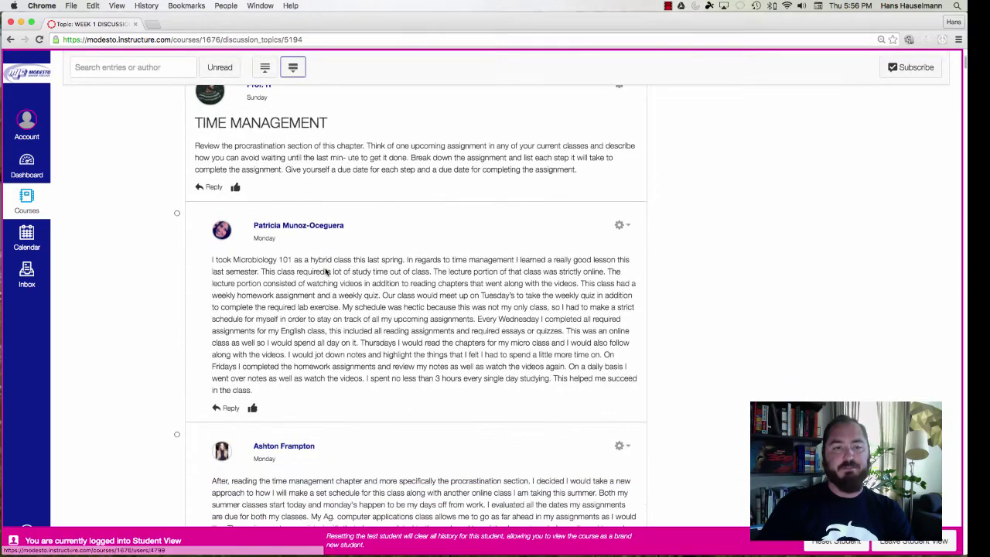
scroll(327, 271, "down", 3)
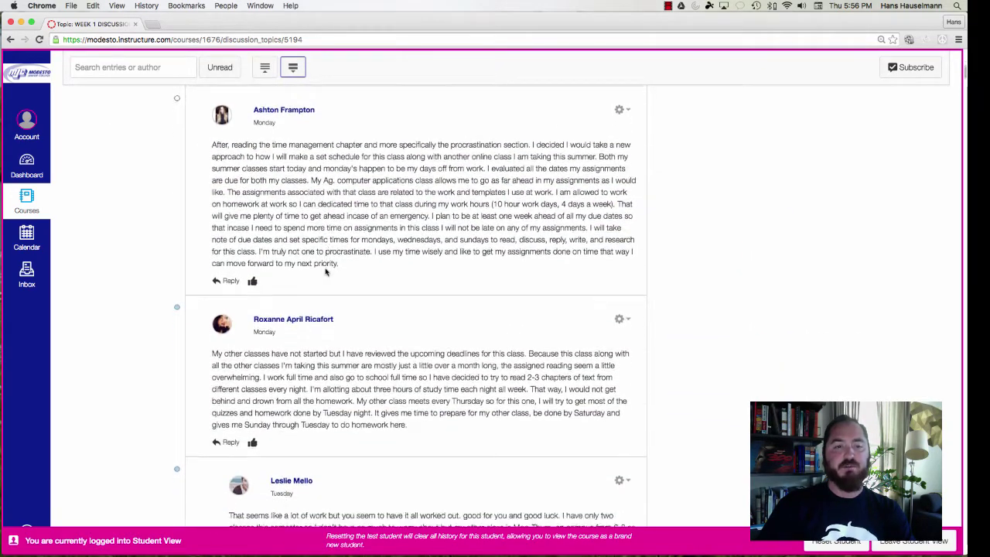
scroll(326, 270, "up", 4)
scroll(325, 272, "up", 10)
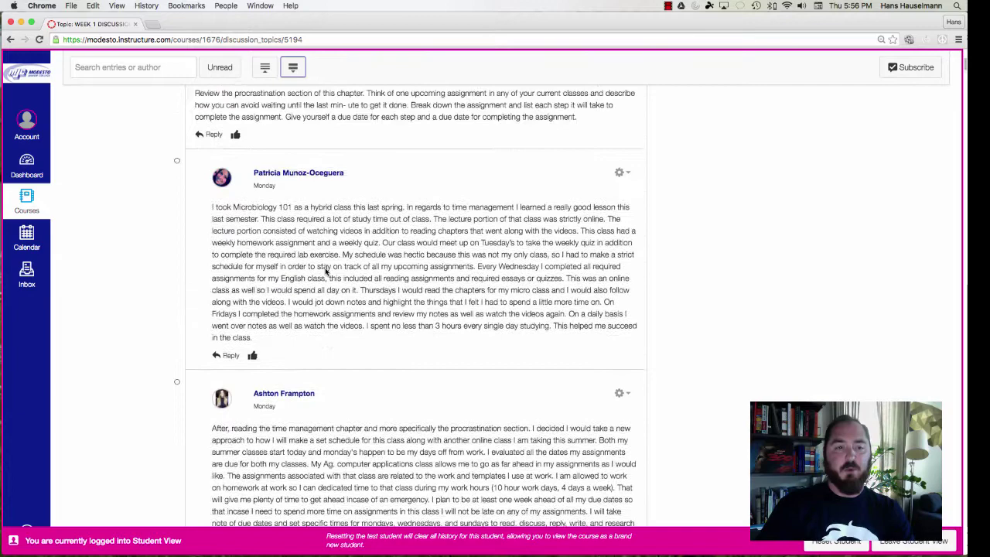
scroll(325, 268, "down", 1)
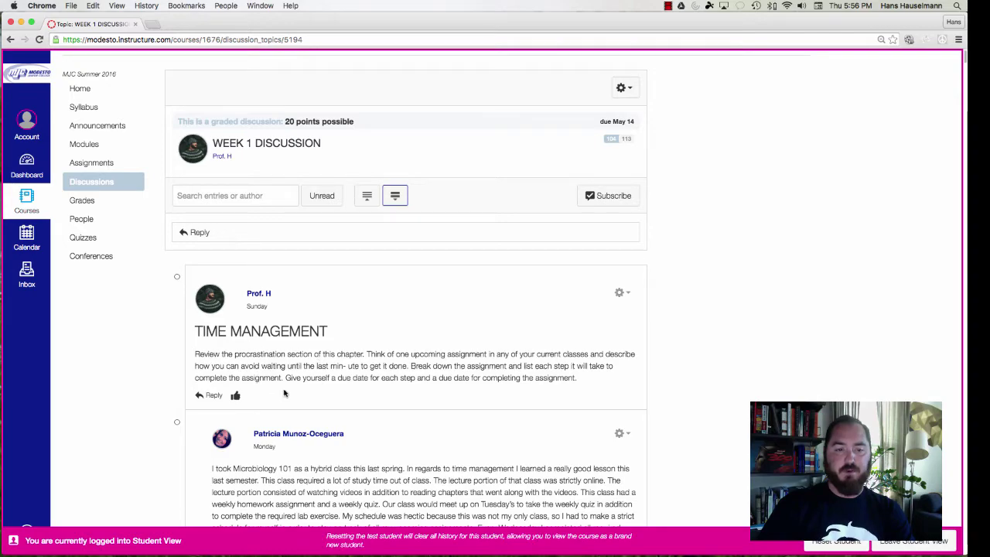
scroll(284, 394, "down", 10)
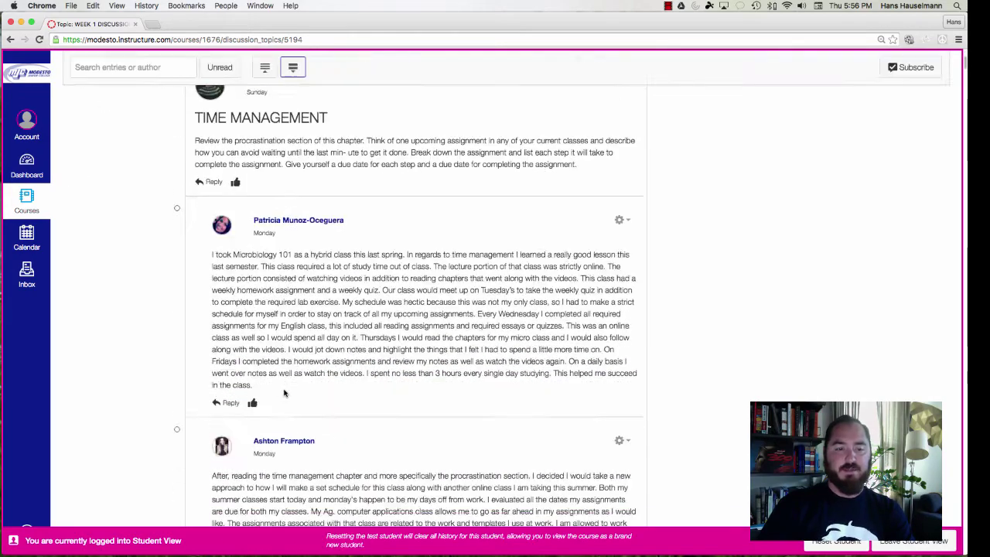
scroll(283, 394, "down", 8)
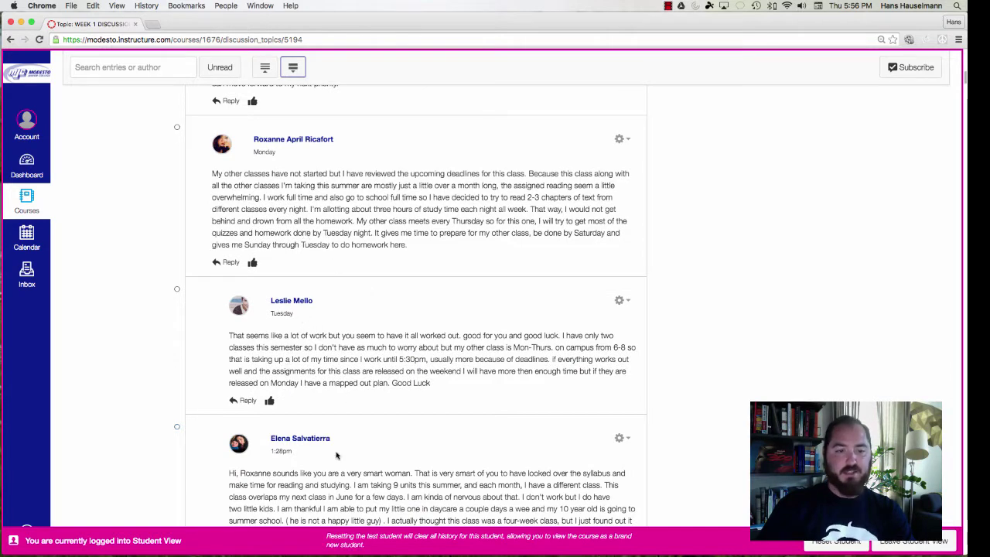
scroll(337, 456, "down", 7)
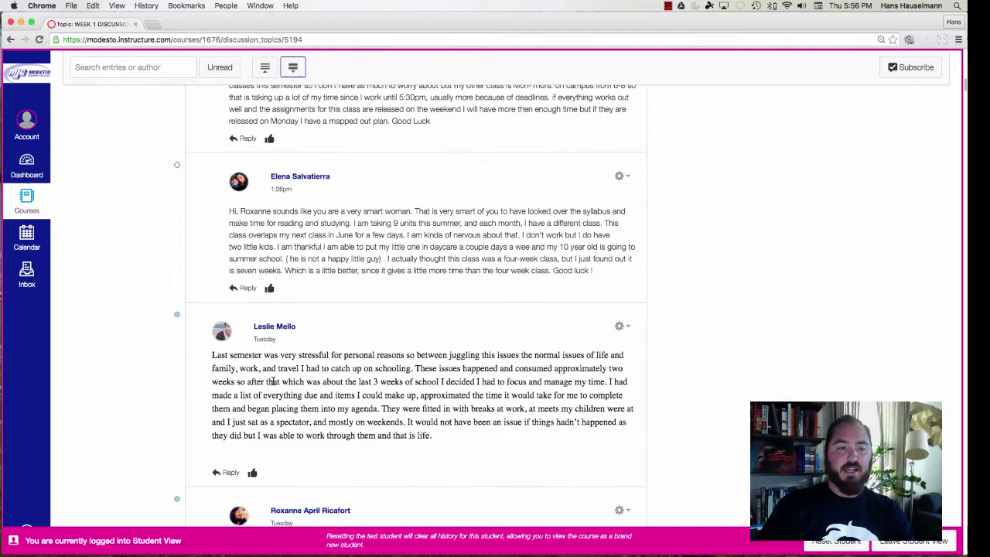
scroll(316, 377, "down", 5)
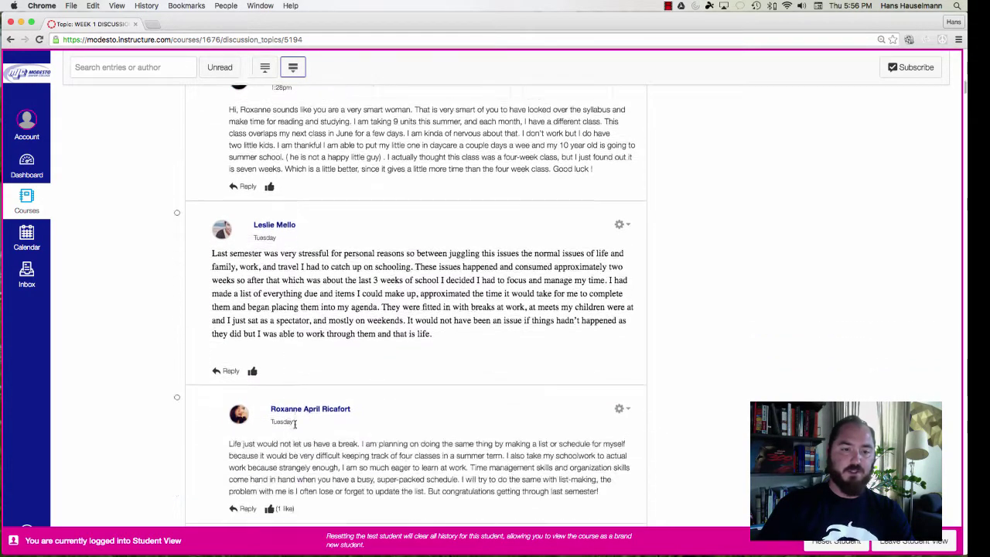
scroll(295, 424, "down", 10)
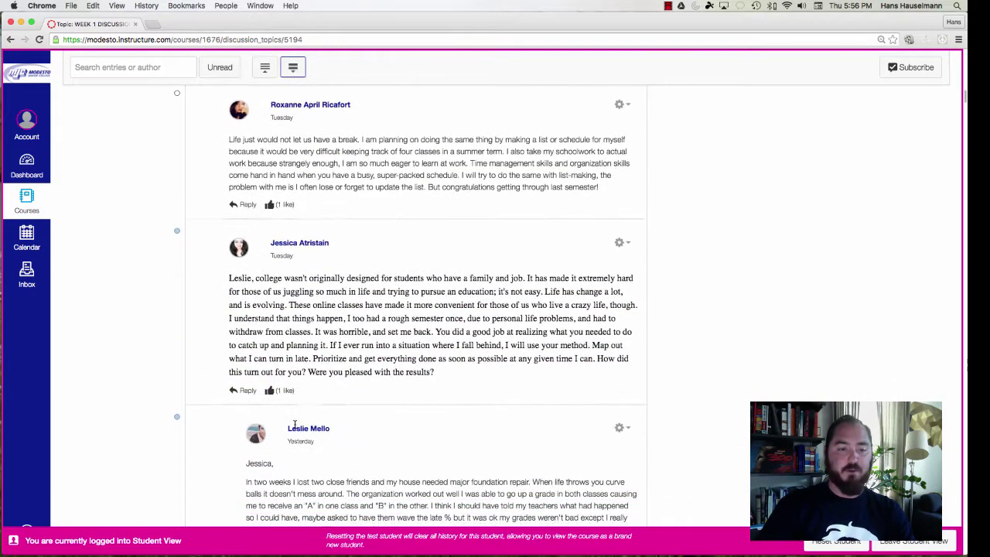
scroll(294, 426, "down", 2)
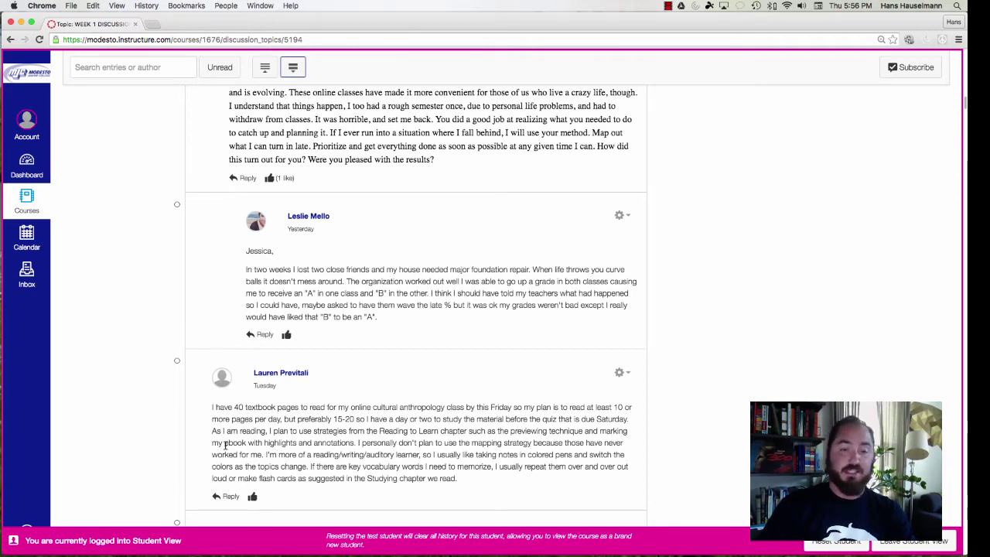
Scroll through the WEEK 1 student introduction posts and classmates' replies in Student View
scroll(225, 445, "down", 15)
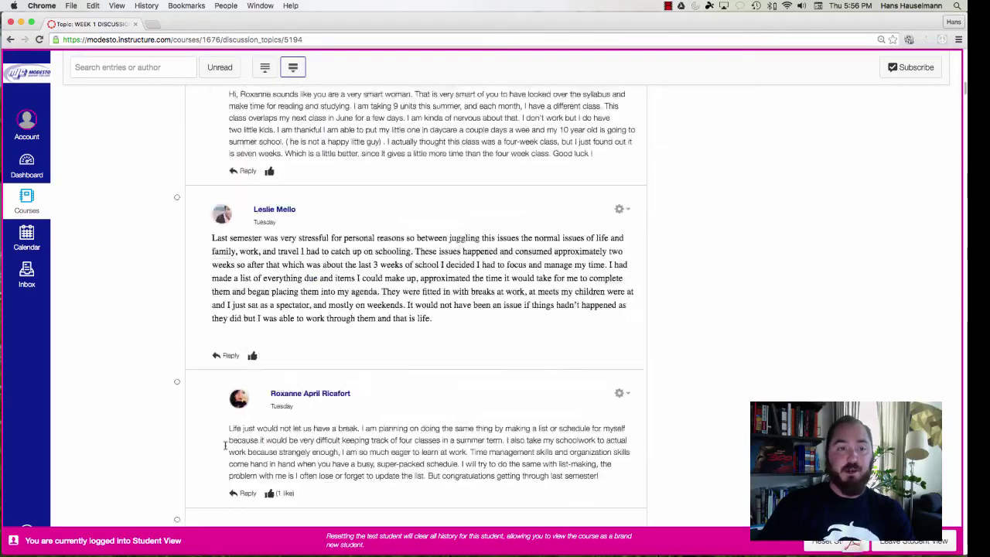
scroll(225, 445, "up", 10)
scroll(225, 444, "down", 10)
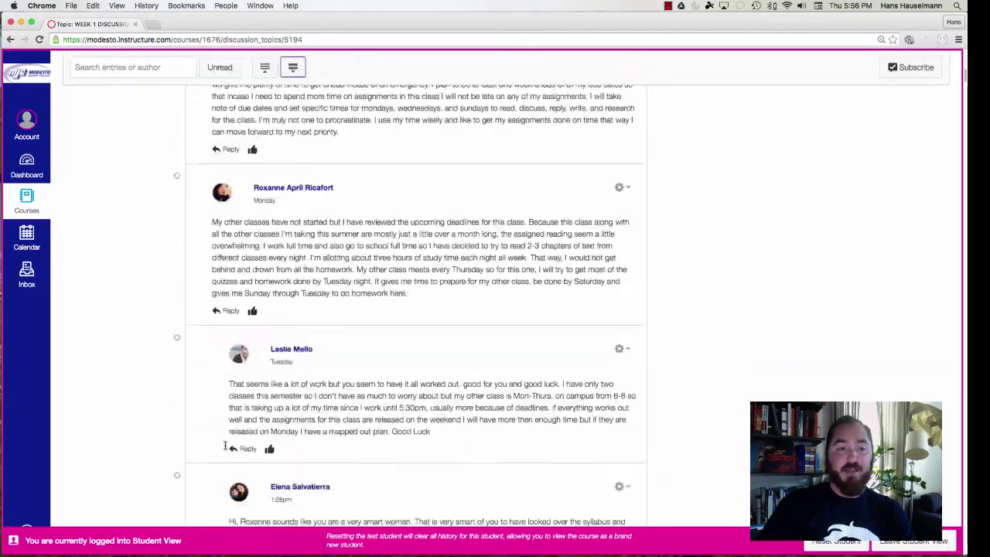
scroll(225, 445, "up", 4)
scroll(226, 445, "up", 5)
scroll(225, 445, "down", 15)
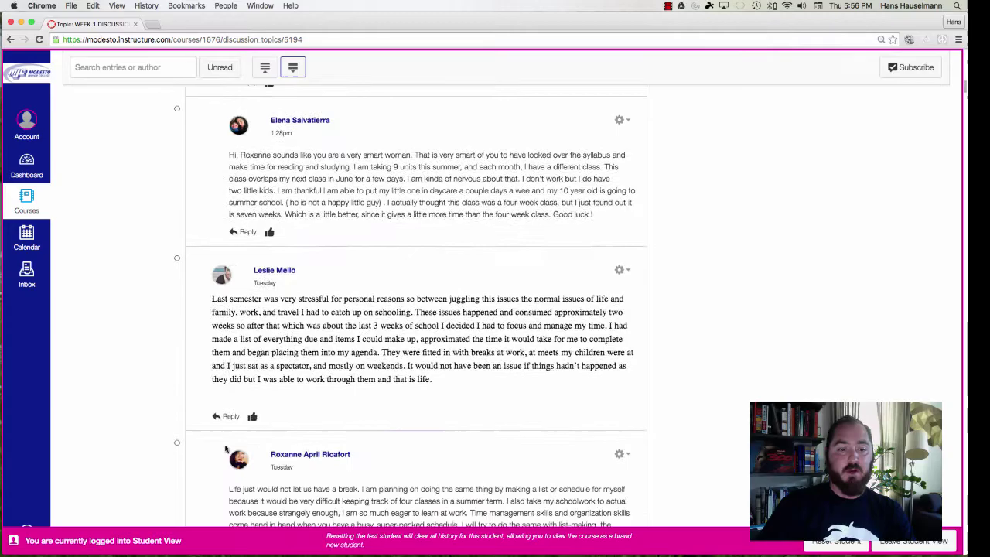
scroll(225, 448, "down", 10)
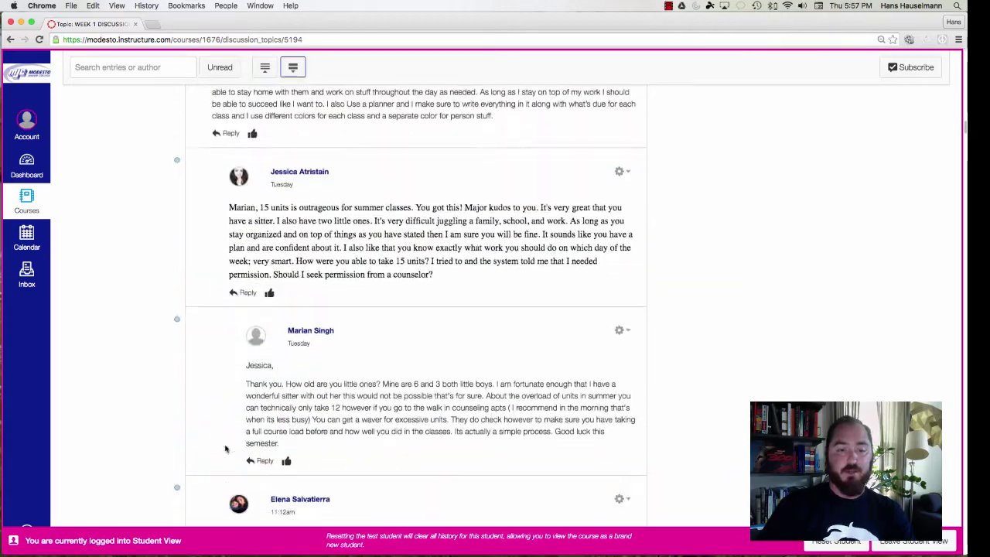
scroll(226, 448, "down", 5)
scroll(225, 447, "down", 5)
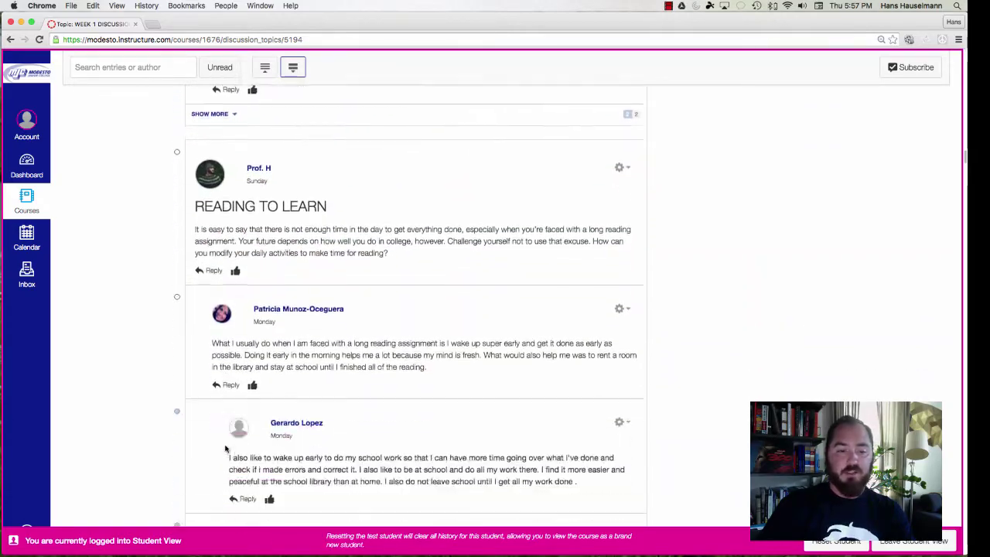
scroll(225, 448, "down", 15)
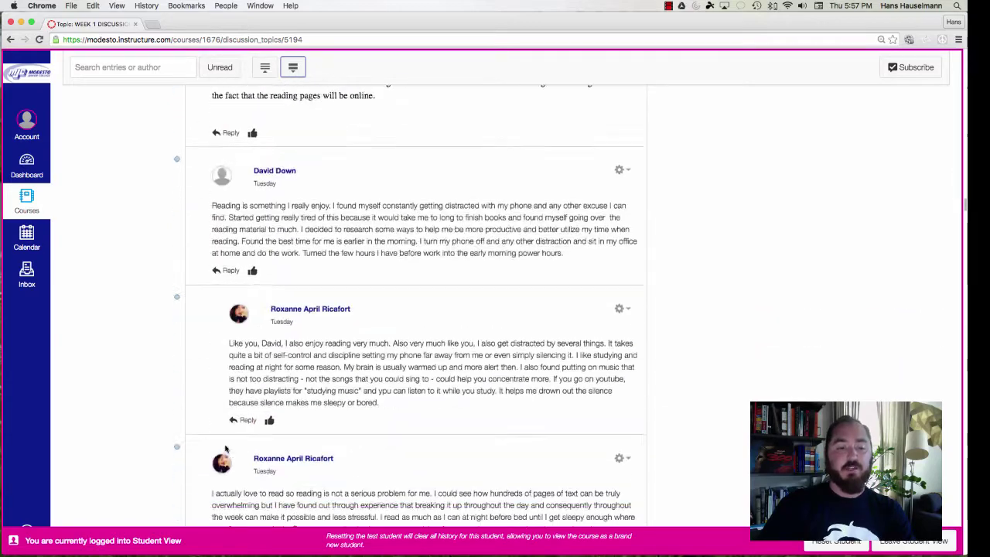
scroll(225, 447, "down", 15)
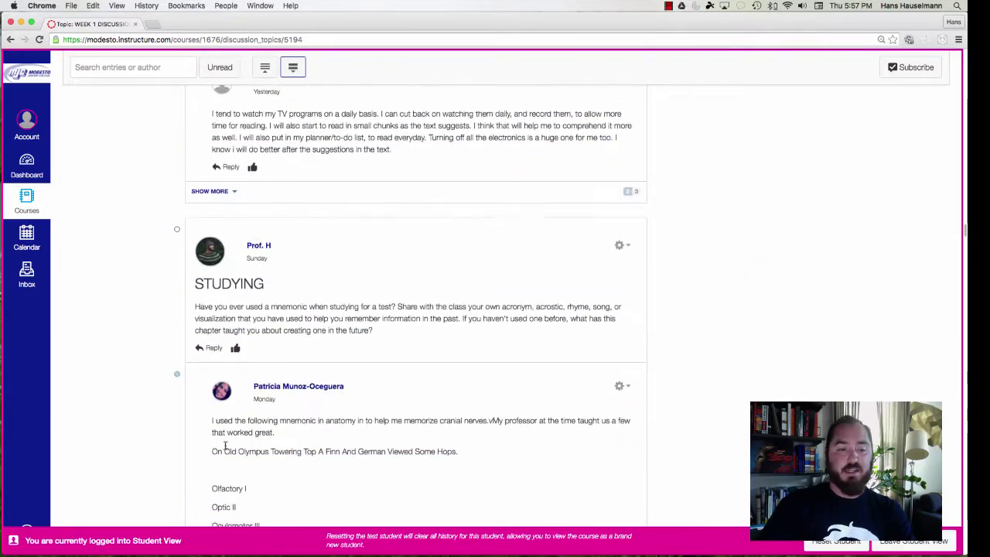
scroll(226, 446, "down", 15)
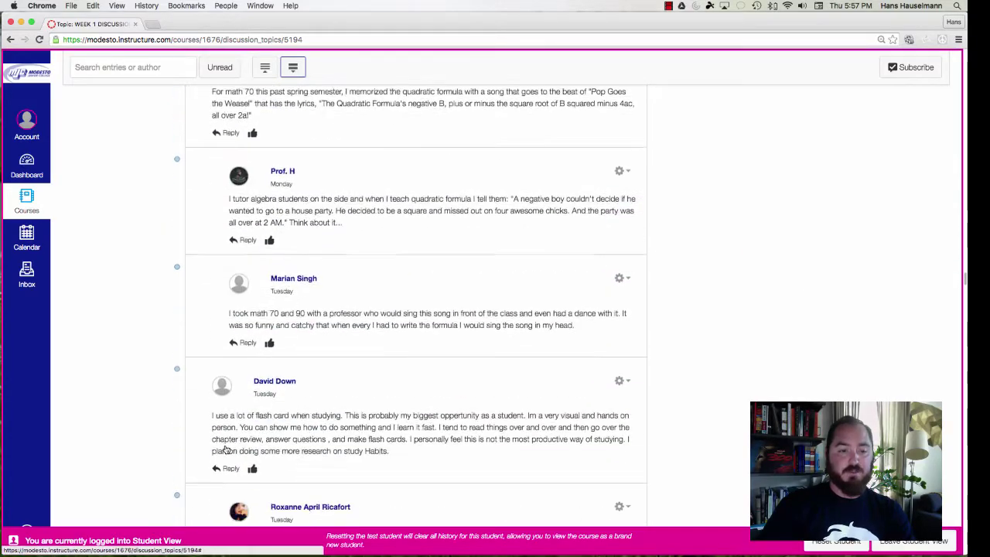
scroll(225, 449, "down", 5)
scroll(226, 449, "down", 10)
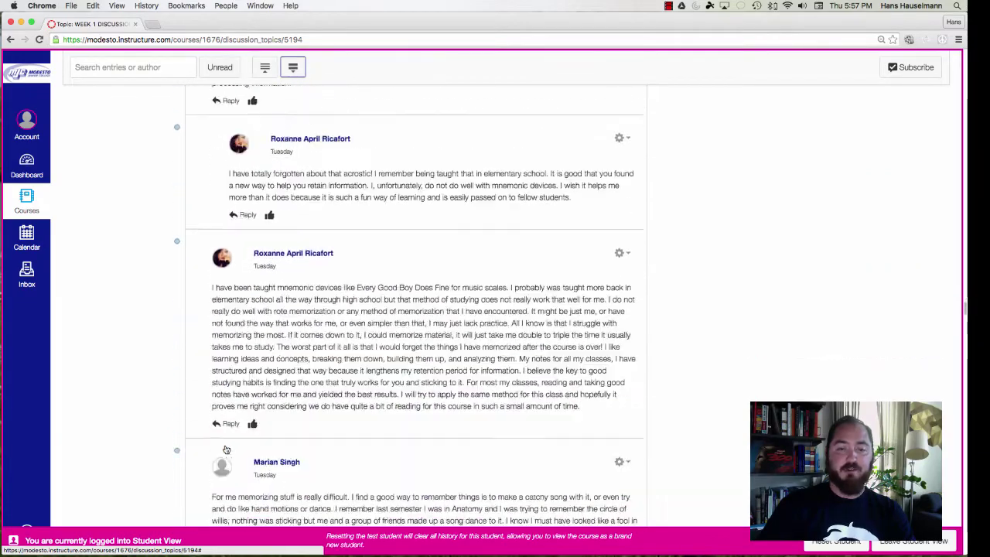
scroll(225, 447, "down", 2)
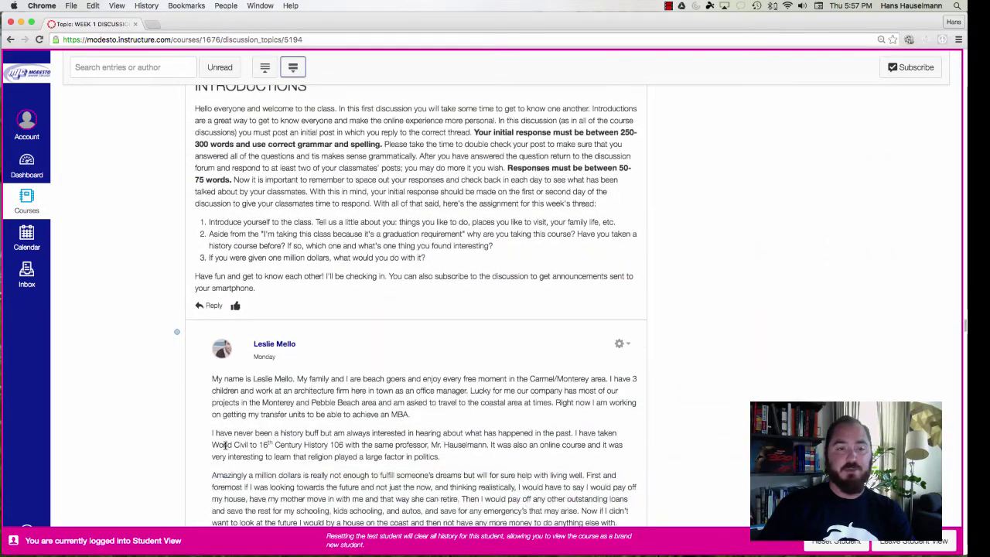
scroll(226, 447, "down", 3)
scroll(226, 448, "up", 7)
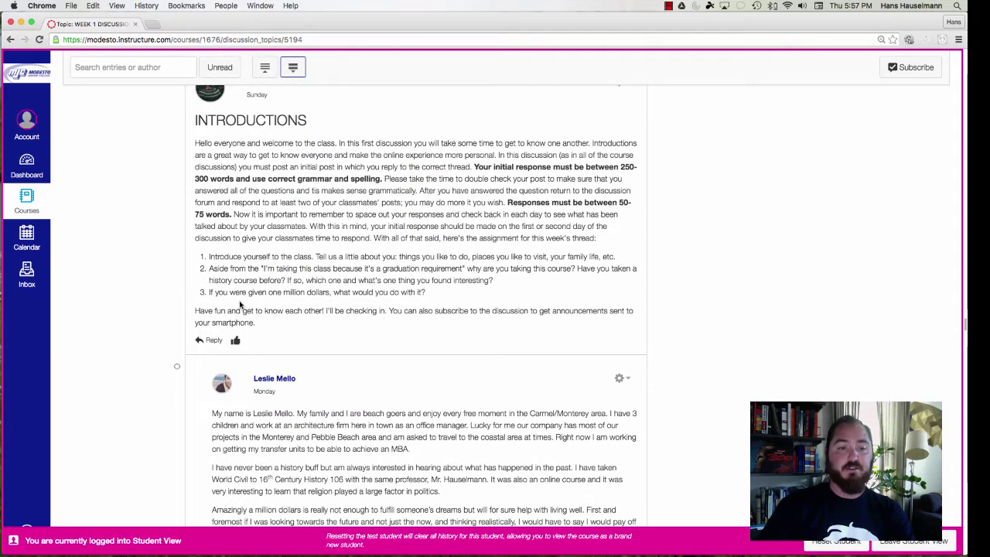
scroll(243, 310, "down", 6)
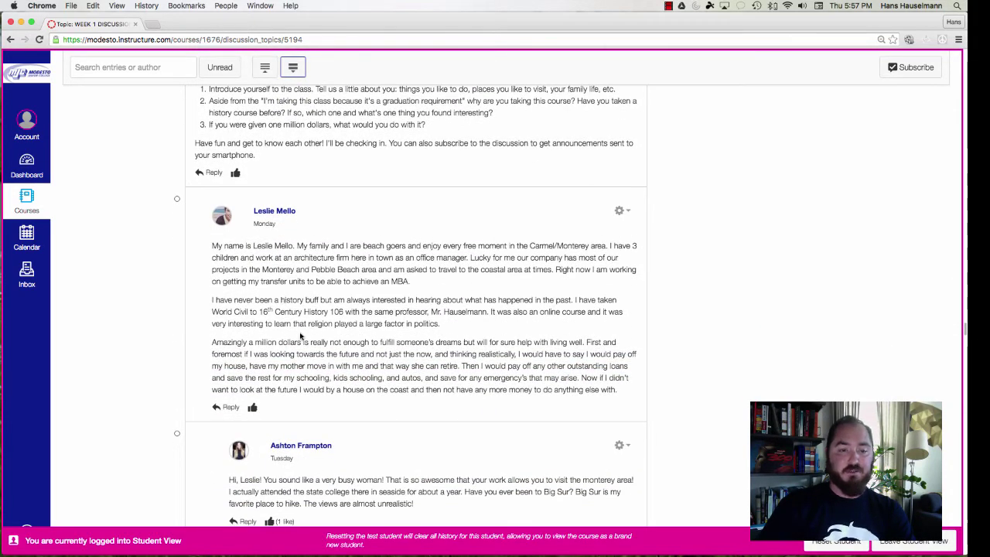
scroll(301, 335, "down", 8)
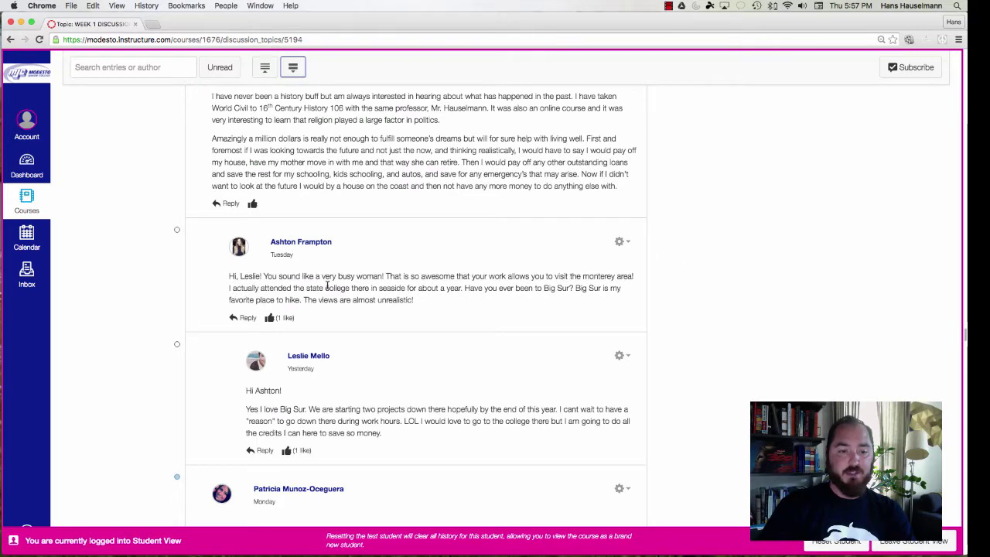
scroll(360, 403, "down", 5)
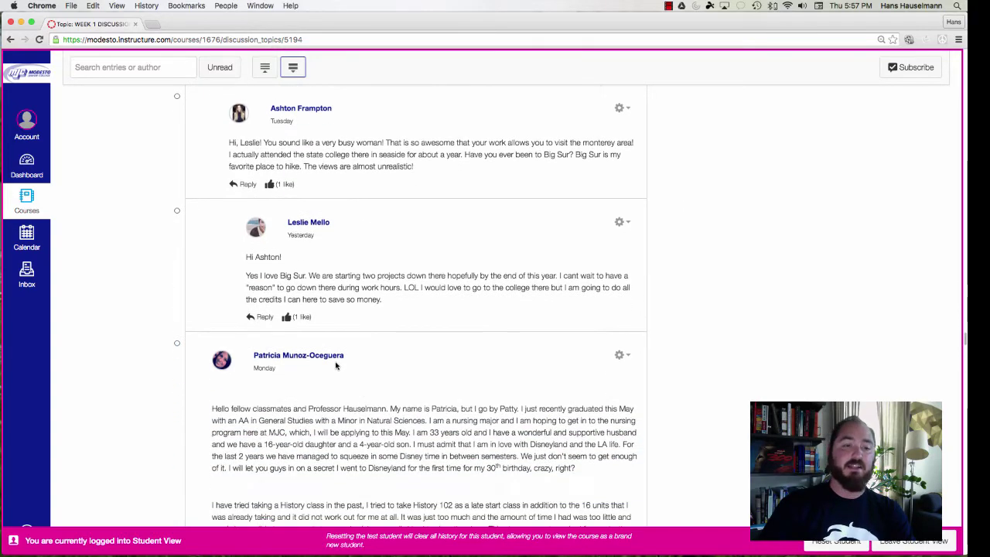
scroll(294, 405, "down", 5)
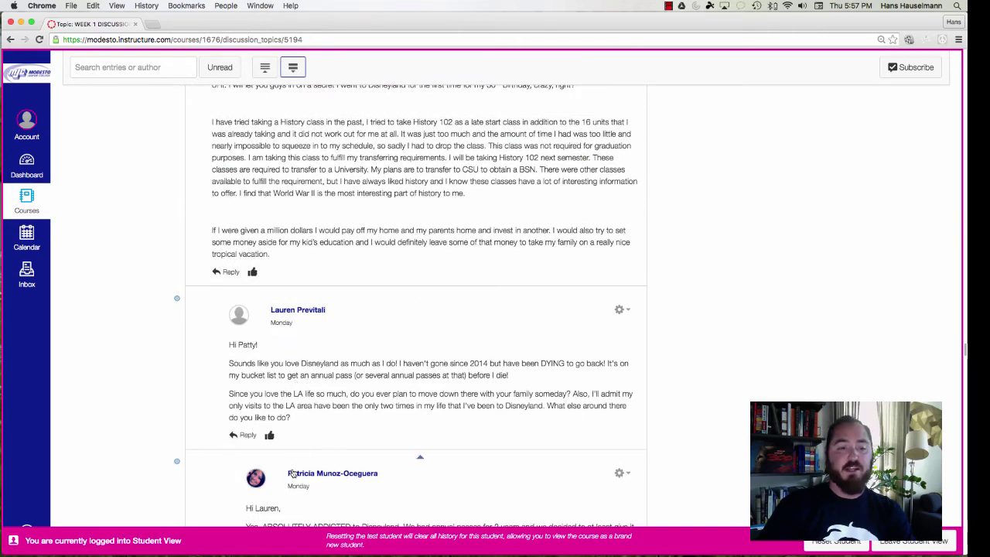
scroll(263, 271, "up", 4)
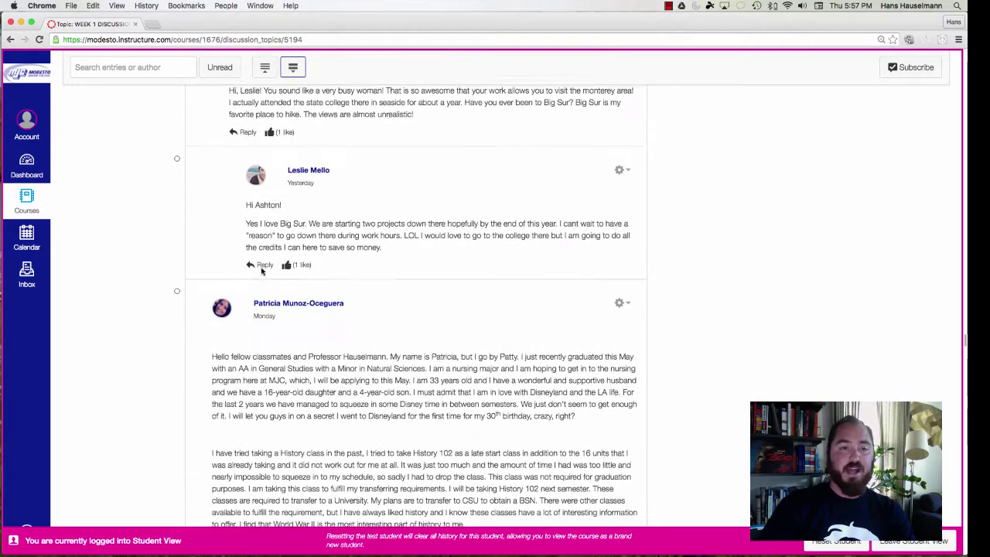
scroll(261, 271, "up", 3)
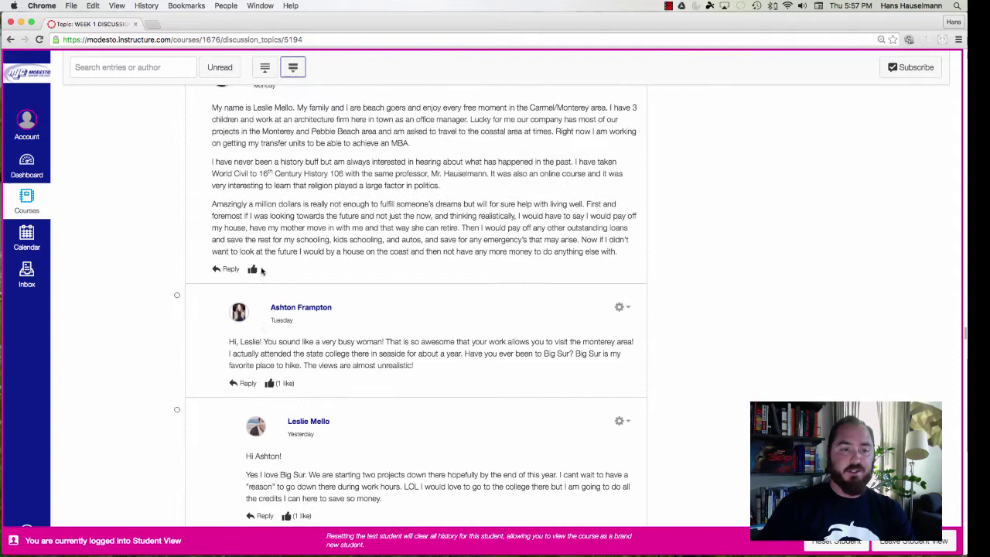
scroll(261, 271, "up", 5)
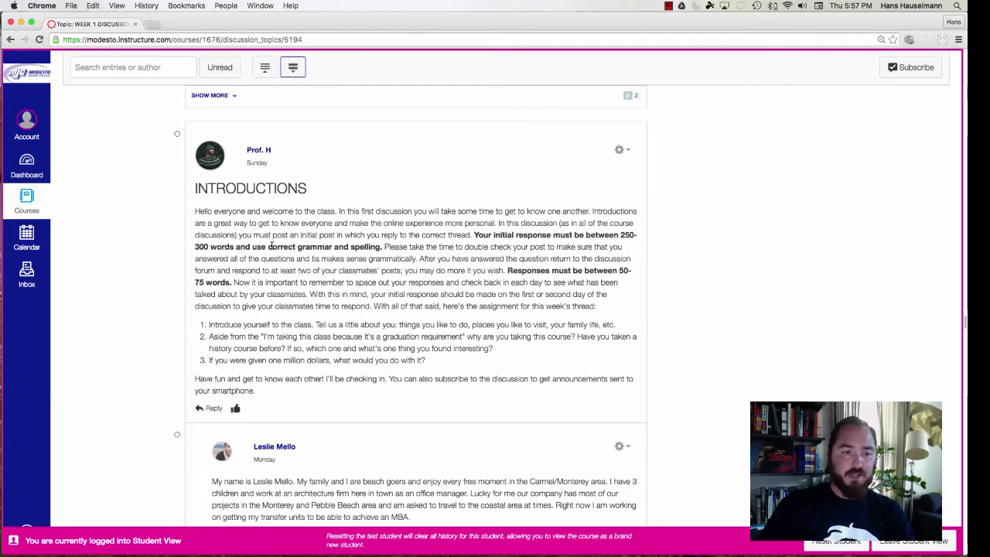
scroll(313, 358, "up", 1)
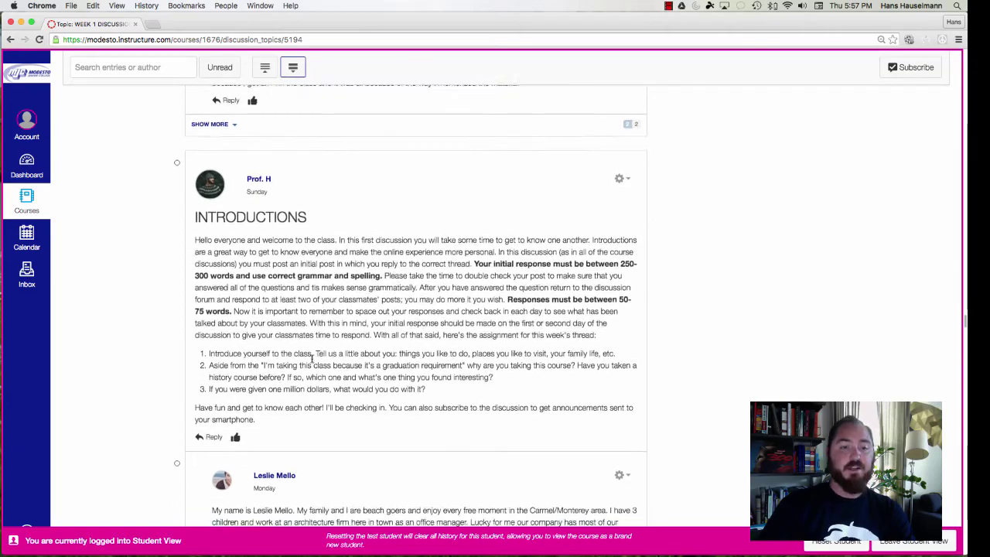
scroll(313, 358, "down", 7)
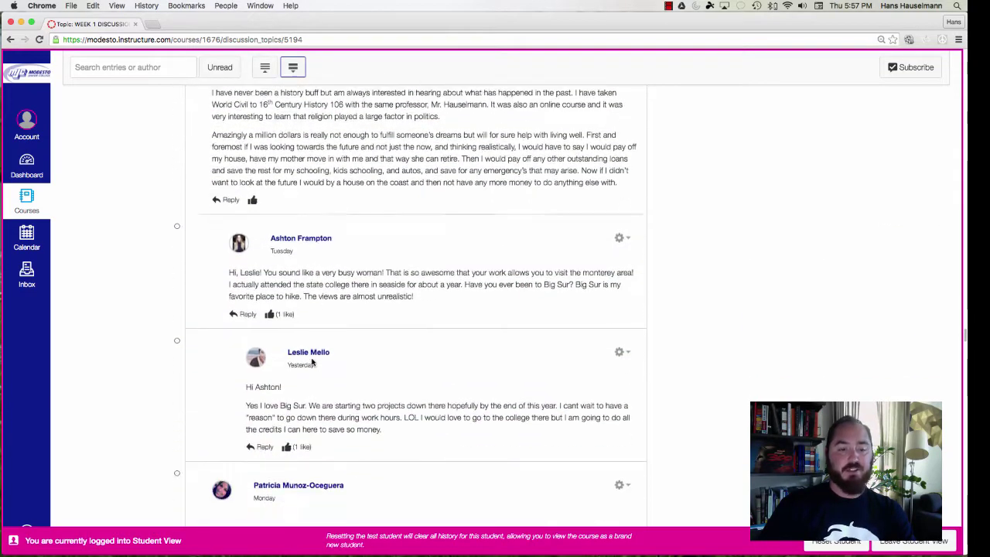
scroll(313, 362, "down", 5)
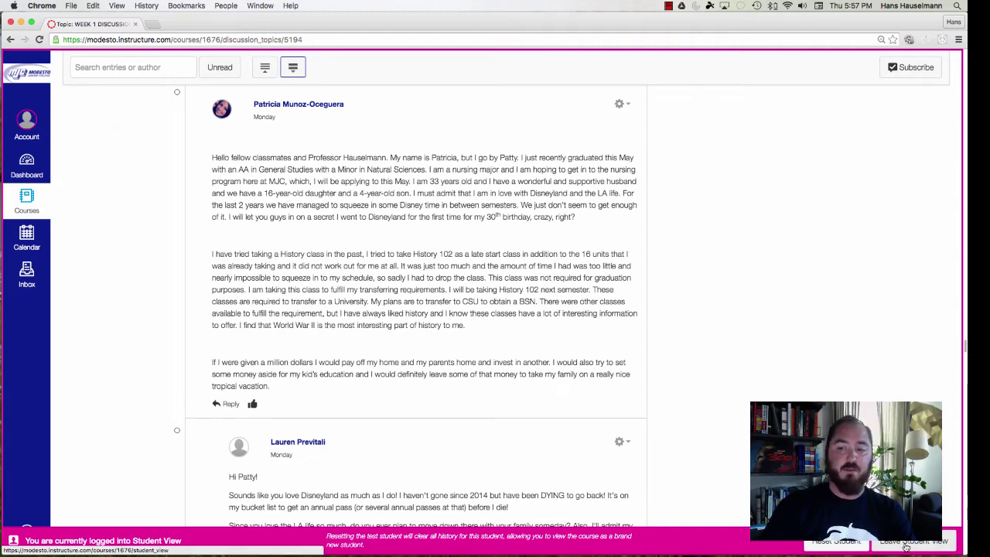
Leave Student View and scroll the course Modules page down to the WEEK 2 module
left_click(906, 546)
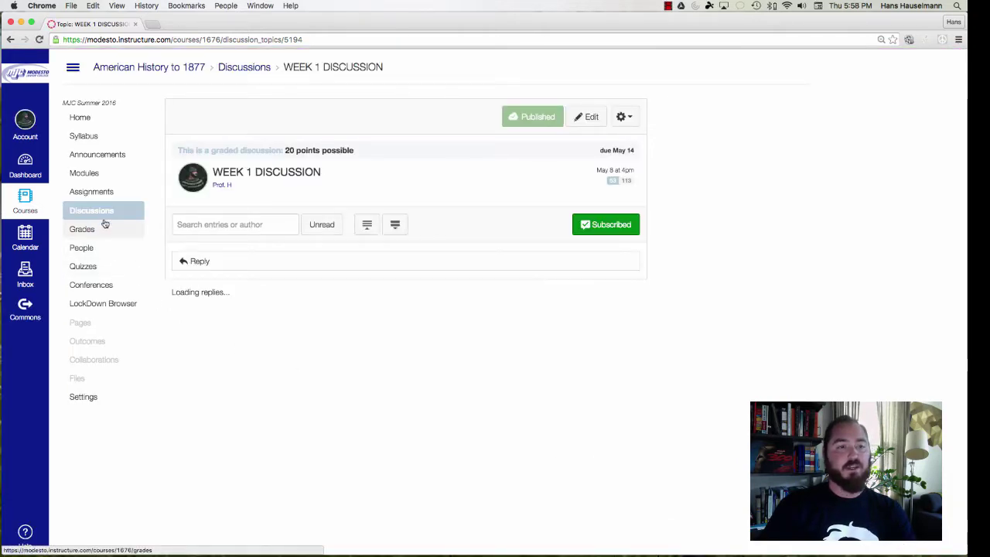
left_click(96, 179)
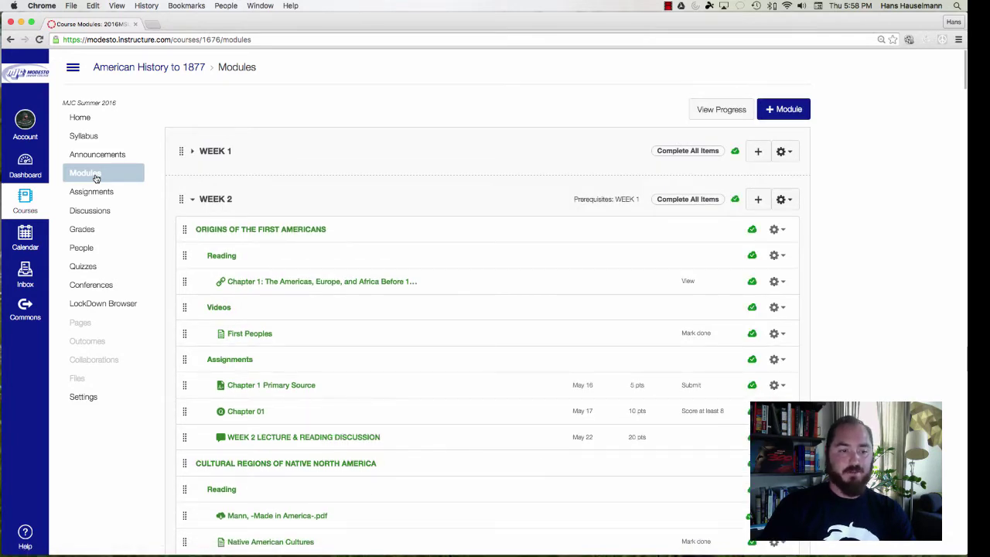
scroll(122, 283, "down", 3)
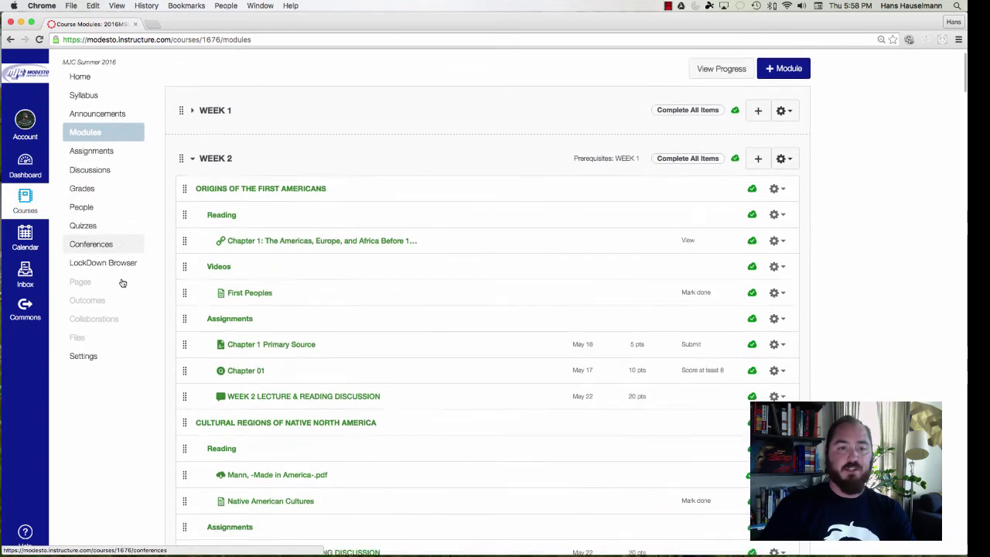
scroll(121, 283, "down", 2)
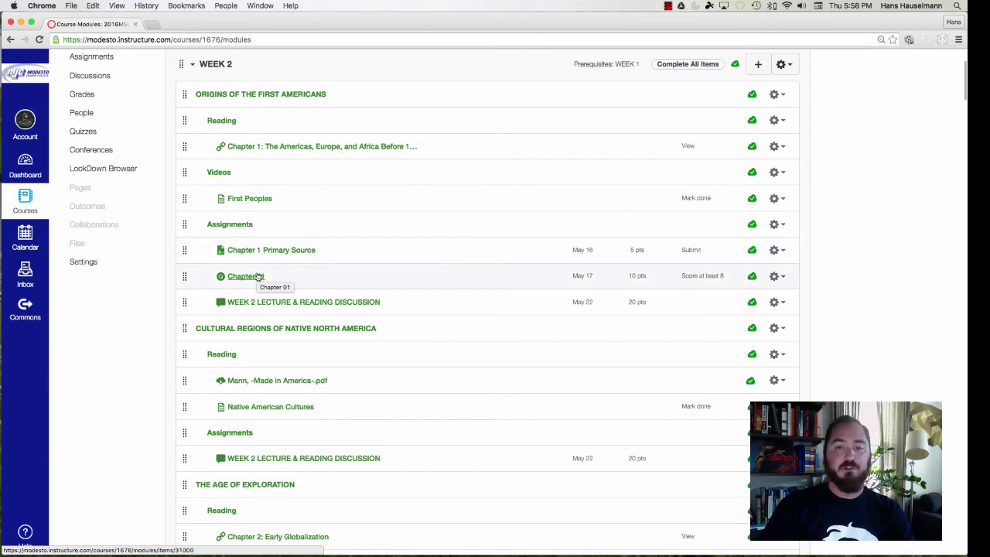
scroll(258, 277, "down", 2)
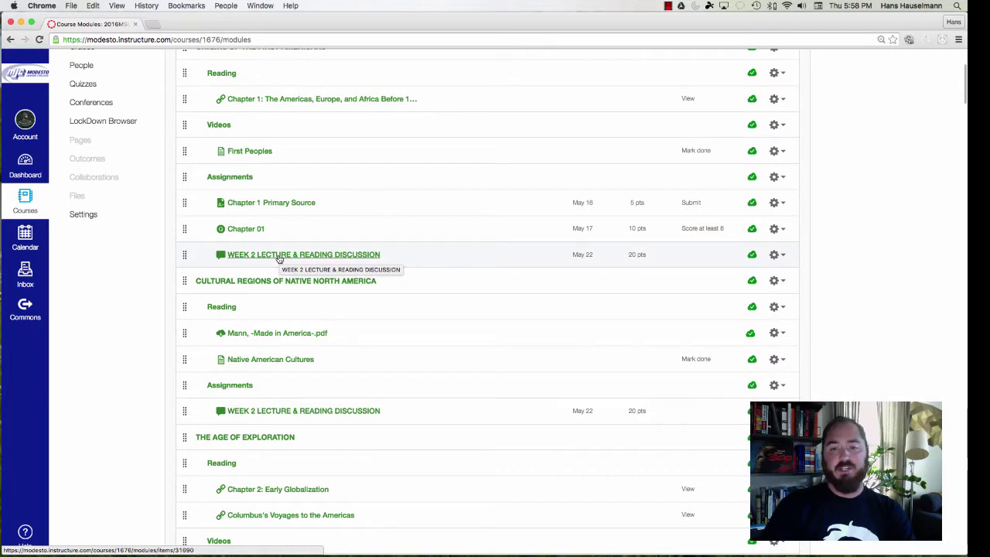
Open WEEK 2 LECTURE & READING DISCUSSION and review its threads, starting with ORIGINS OF THE FIRST AMERICANS
left_click(278, 255)
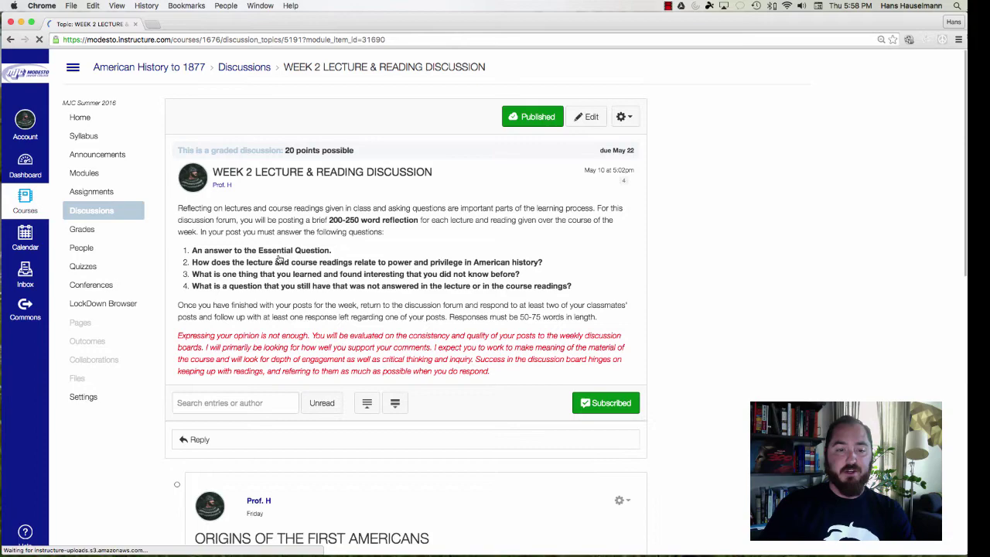
scroll(280, 261, "down", 1)
scroll(280, 260, "down", 8)
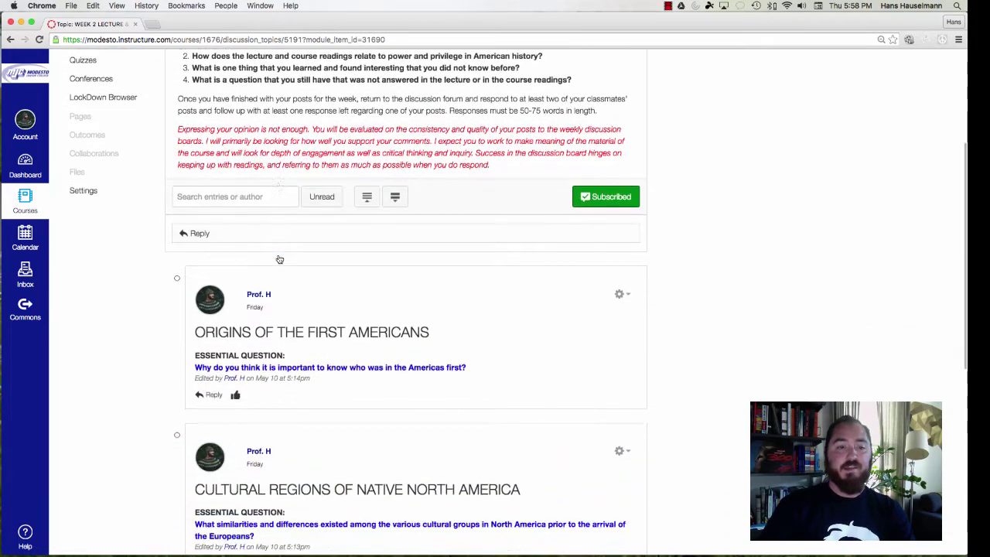
scroll(280, 261, "down", 8)
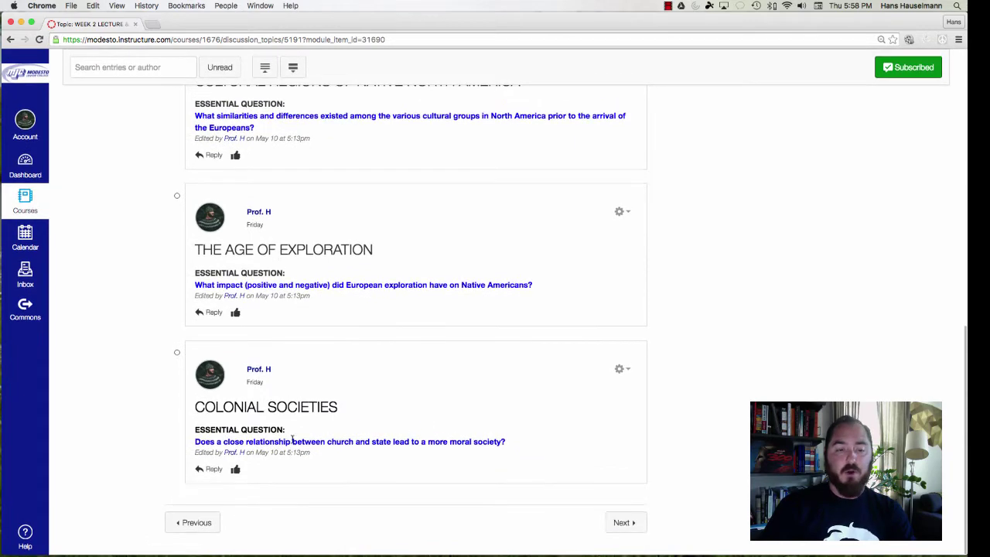
scroll(418, 410, "up", 9)
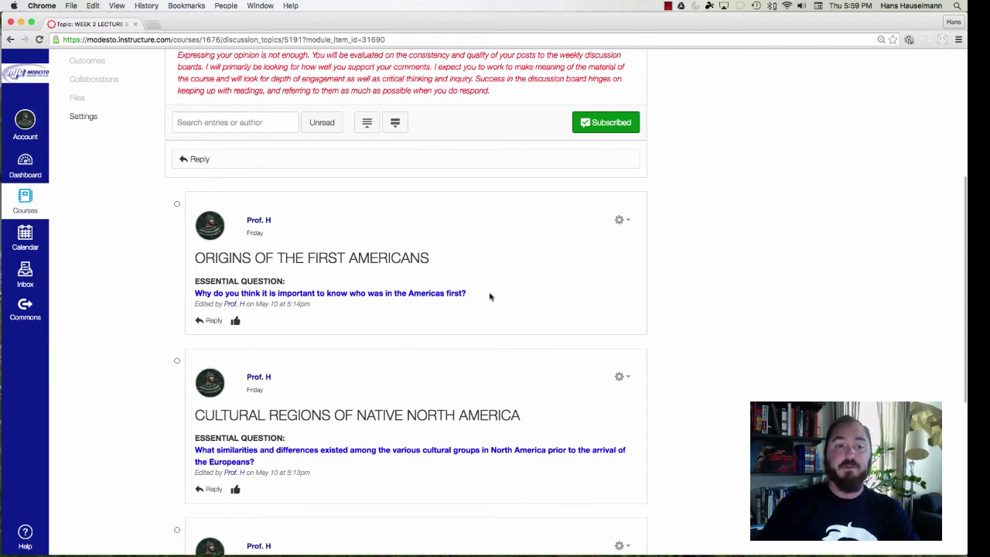
scroll(490, 296, "down", 6)
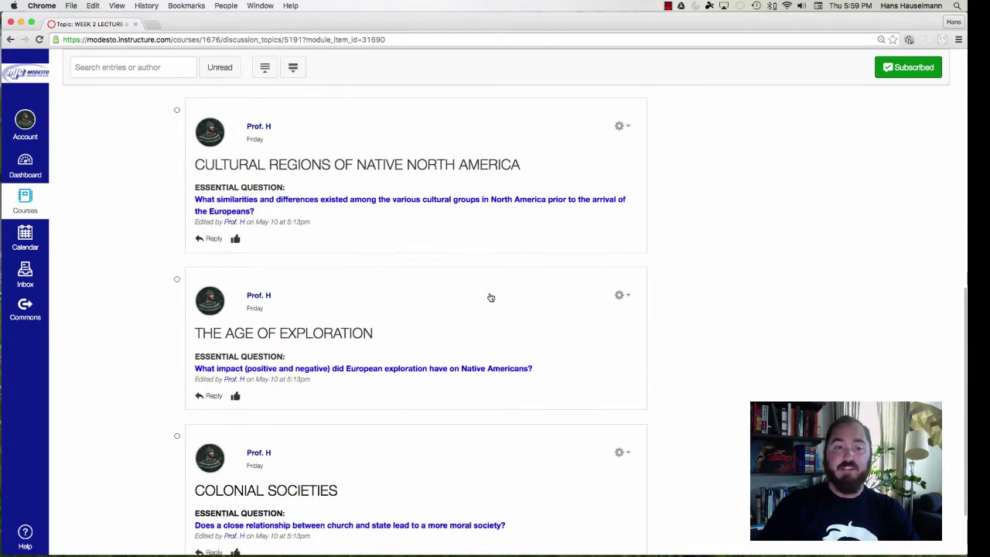
scroll(490, 297, "down", 2)
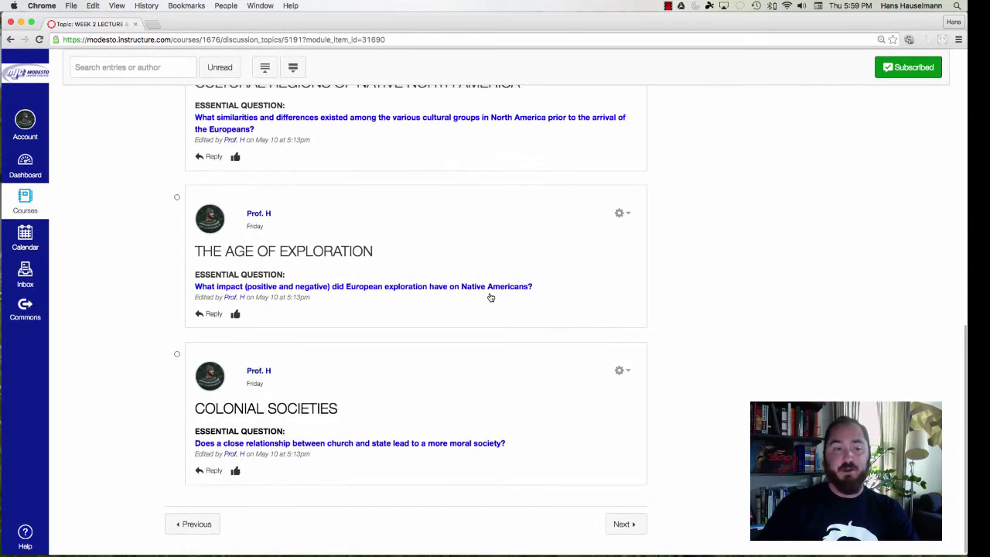
scroll(490, 297, "up", 8)
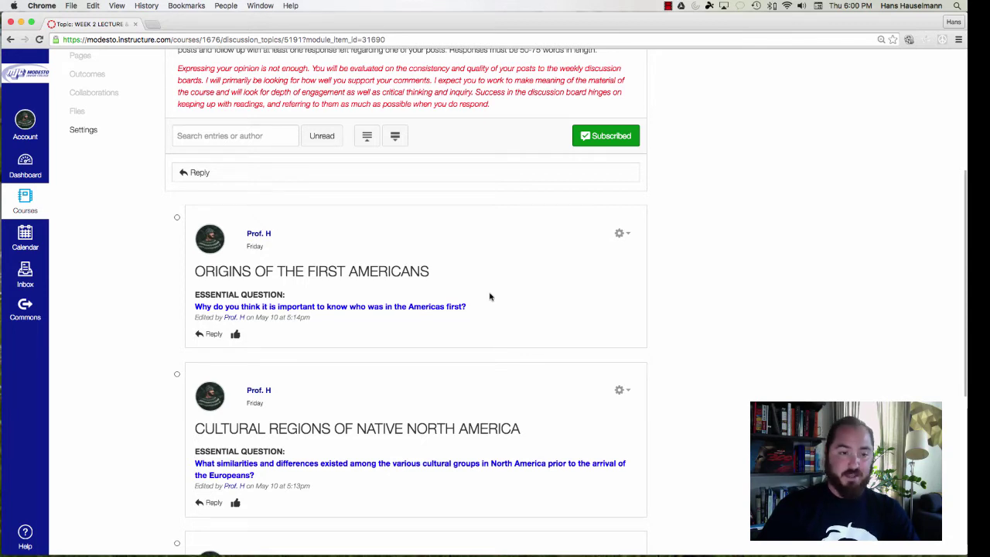
left_click(213, 334)
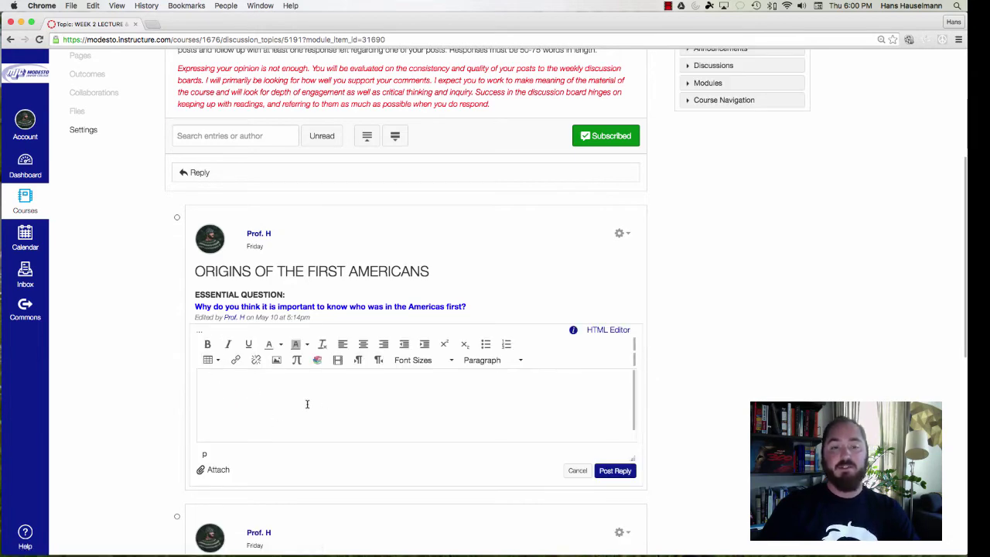
scroll(307, 403, "down", 5)
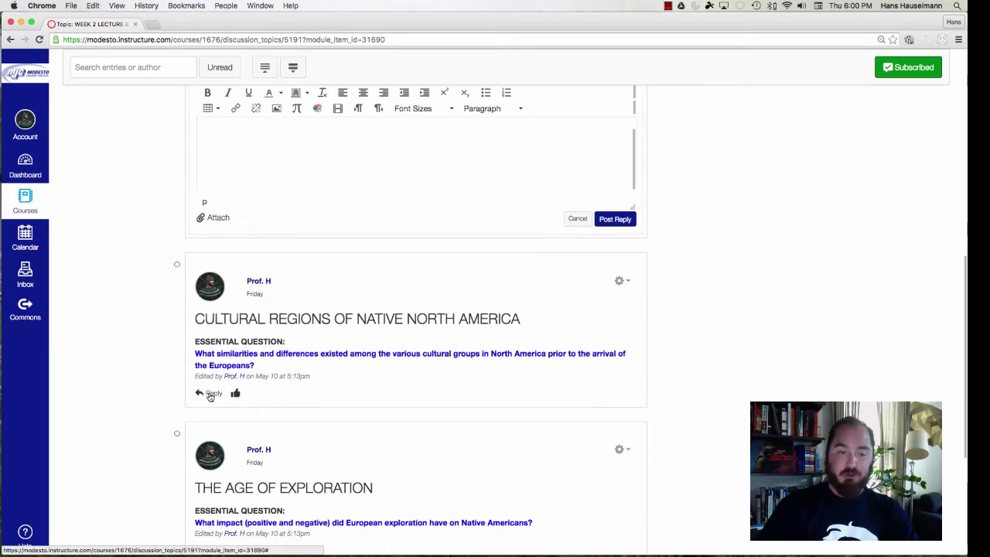
left_click(210, 394)
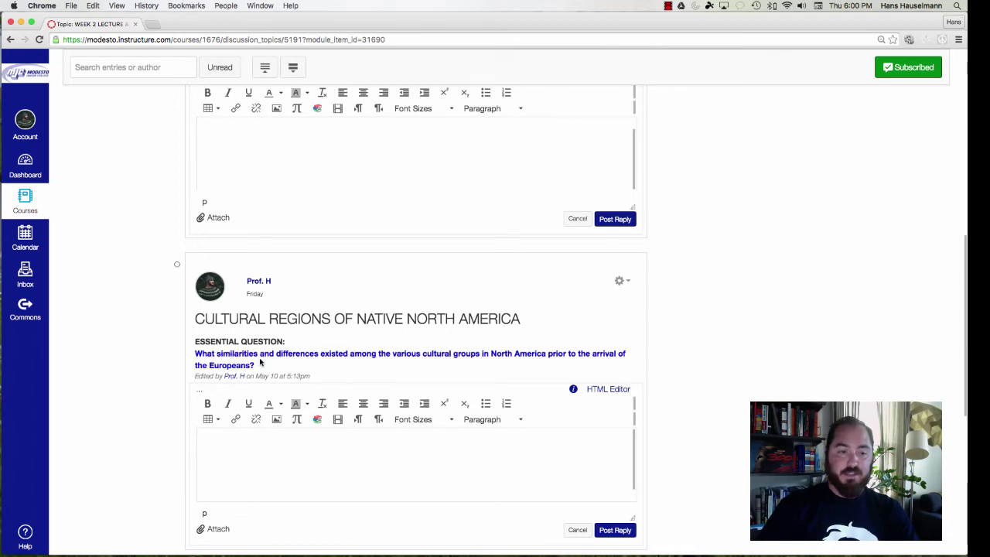
left_click(576, 531)
left_click(578, 219)
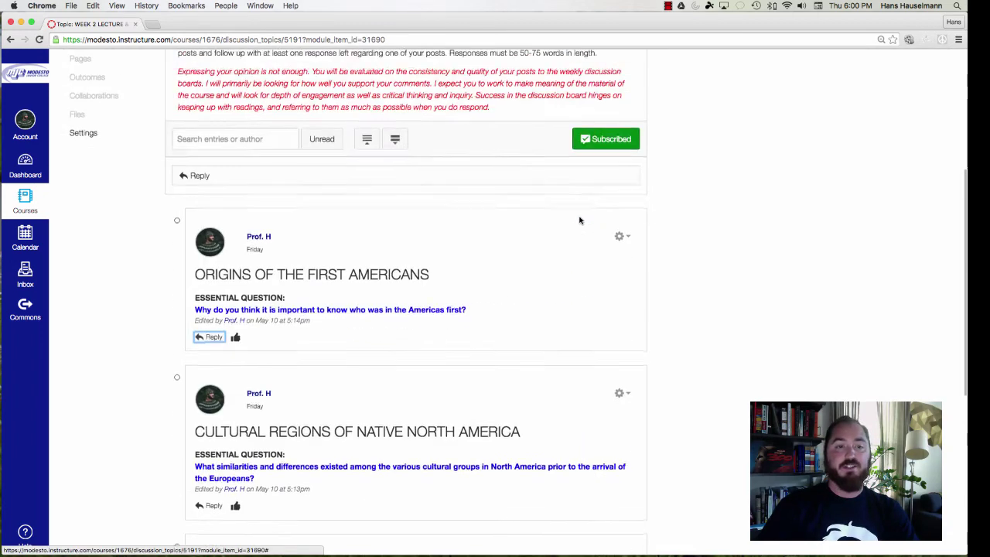
scroll(579, 221, "up", 5)
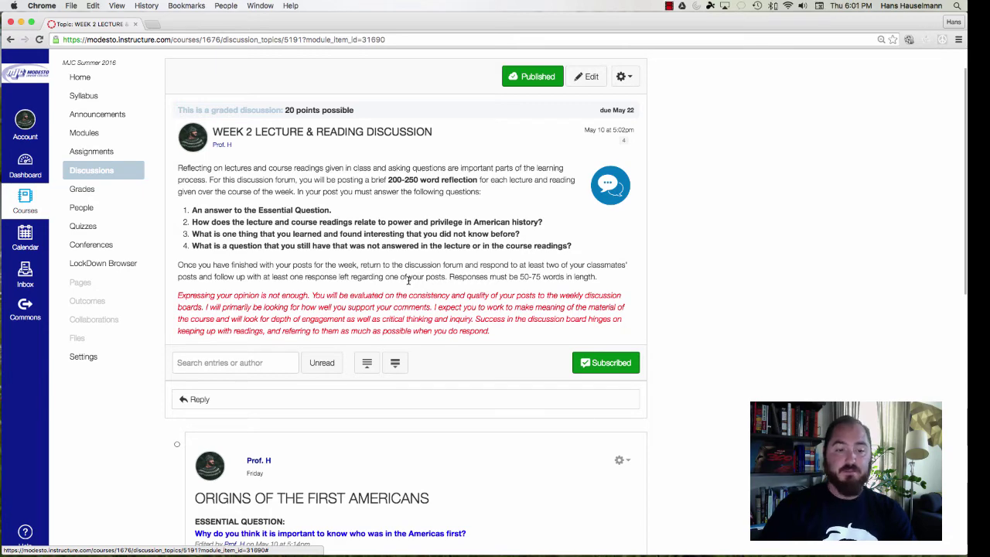
scroll(409, 280, "down", 6)
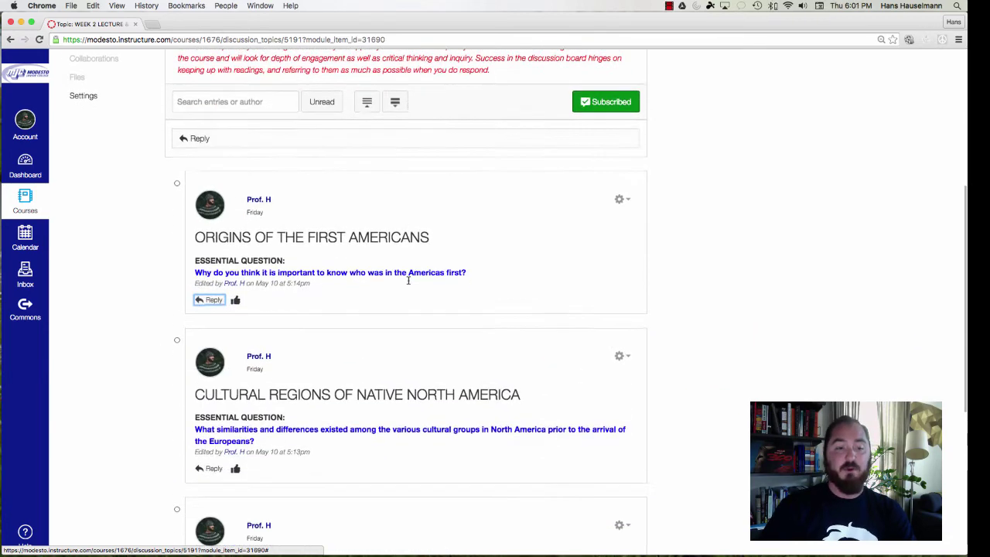
scroll(408, 280, "down", 1)
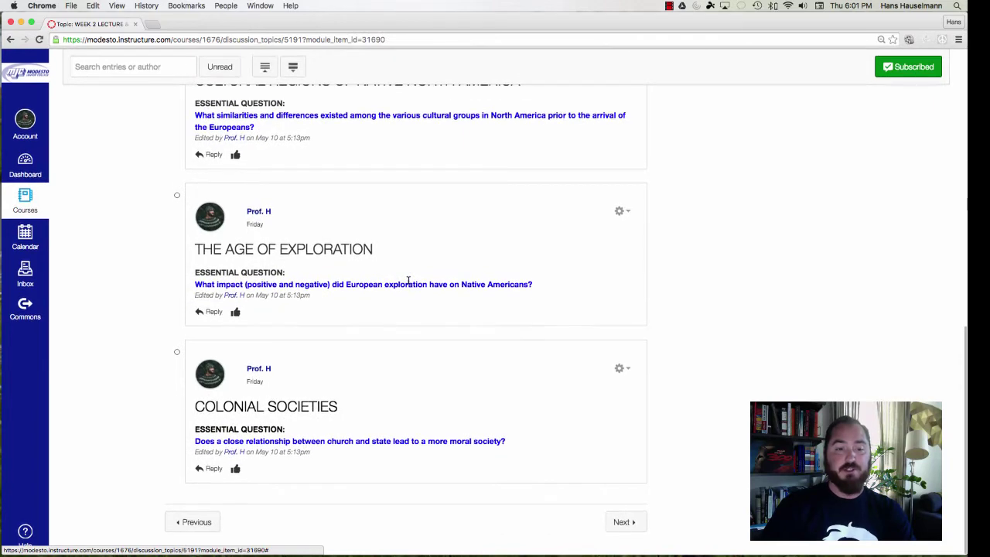
scroll(408, 280, "up", 8)
scroll(409, 281, "up", 1)
scroll(408, 280, "down", 2)
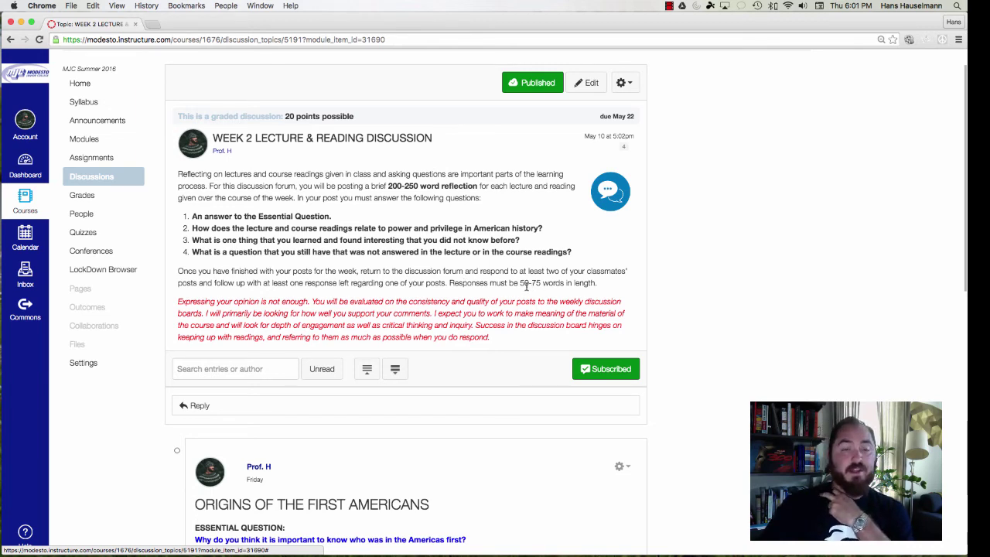
scroll(527, 287, "up", 2)
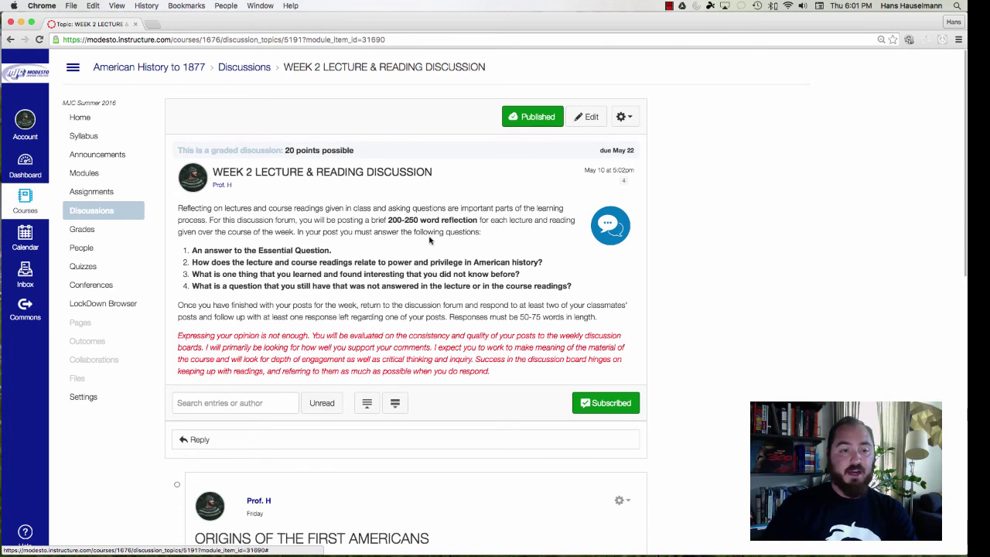
scroll(430, 240, "down", 2)
scroll(430, 238, "up", 2)
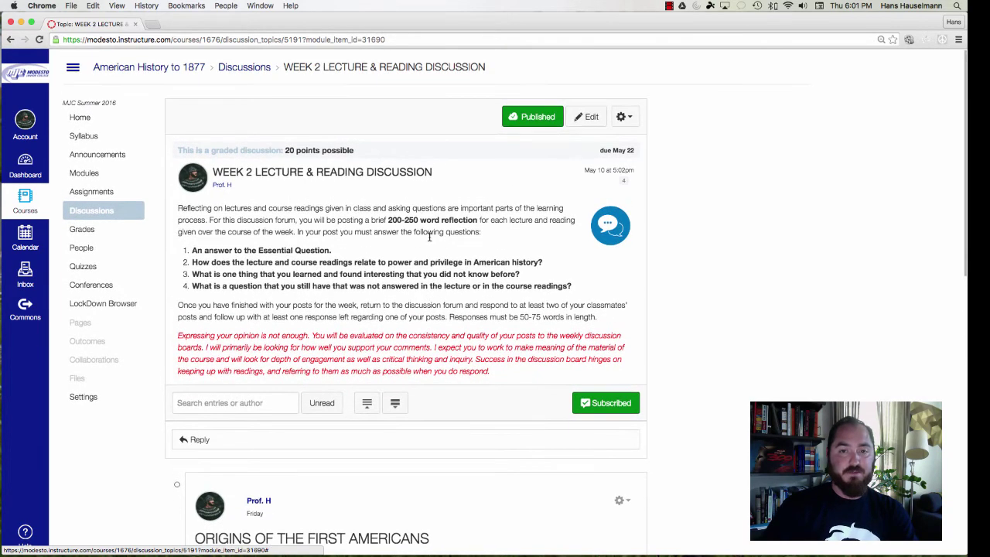